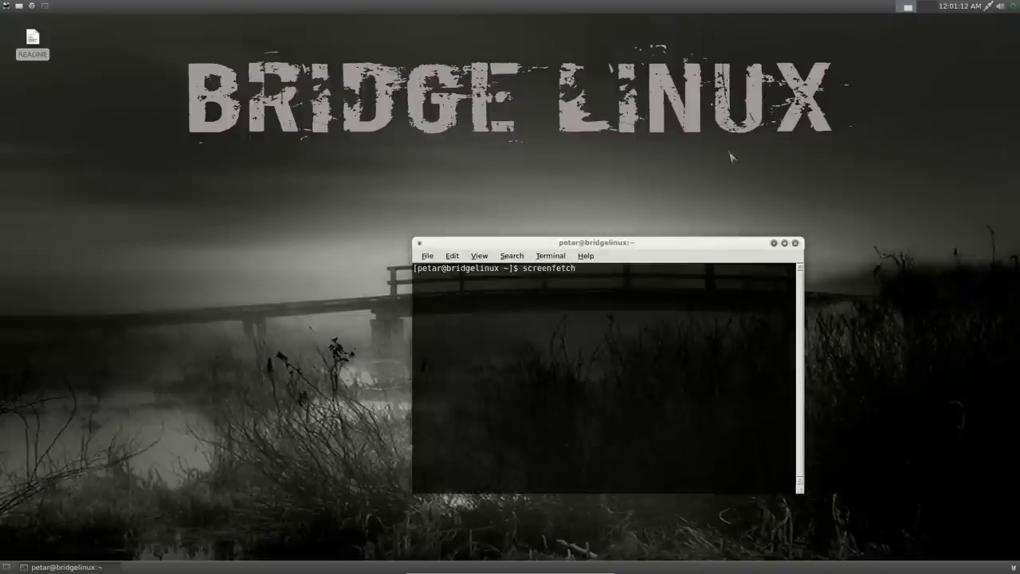
# - Run screenfetch in the terminal to show the system information, and close the Chromium window
pyautogui.press('Return')
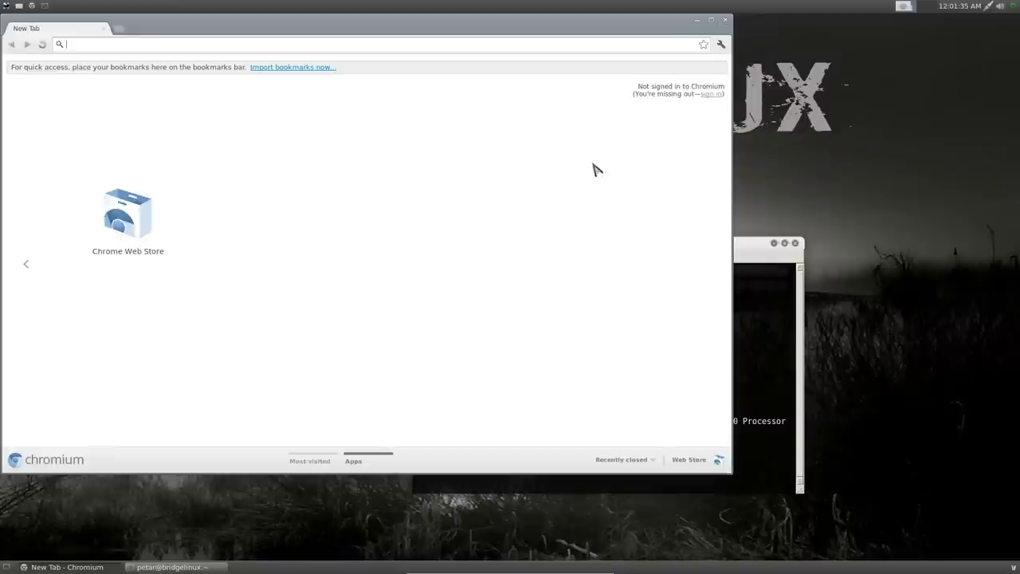
pyautogui.click(726, 20)
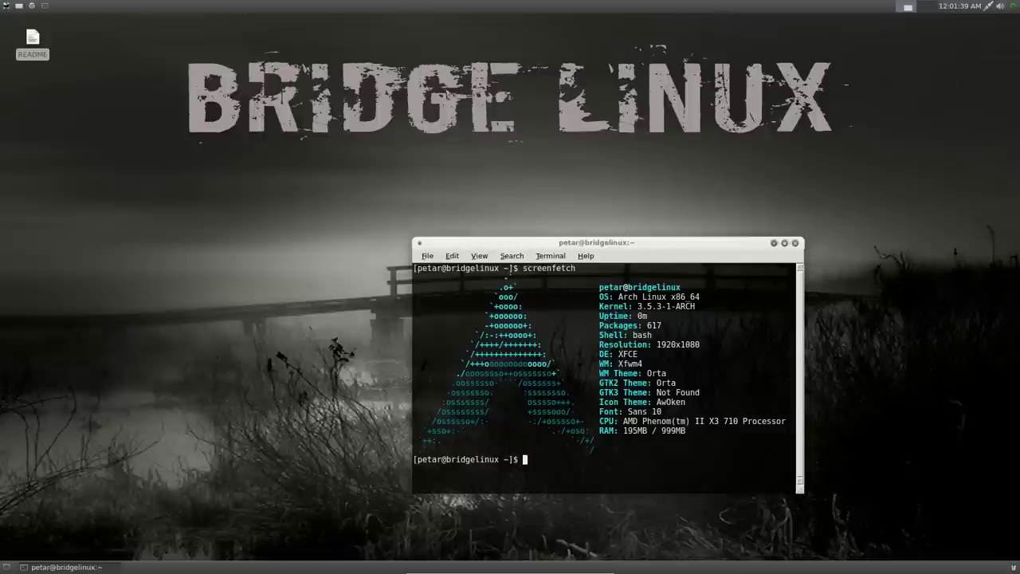
# - Open the home directory in the file manager and enter the user's personal folder
pyautogui.click(19, 7)
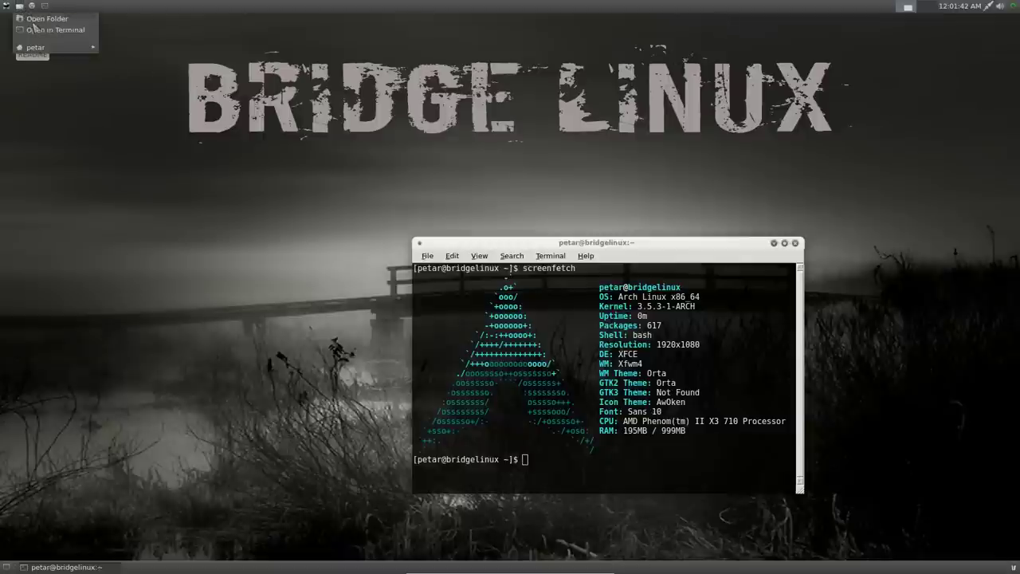
pyautogui.click(34, 19)
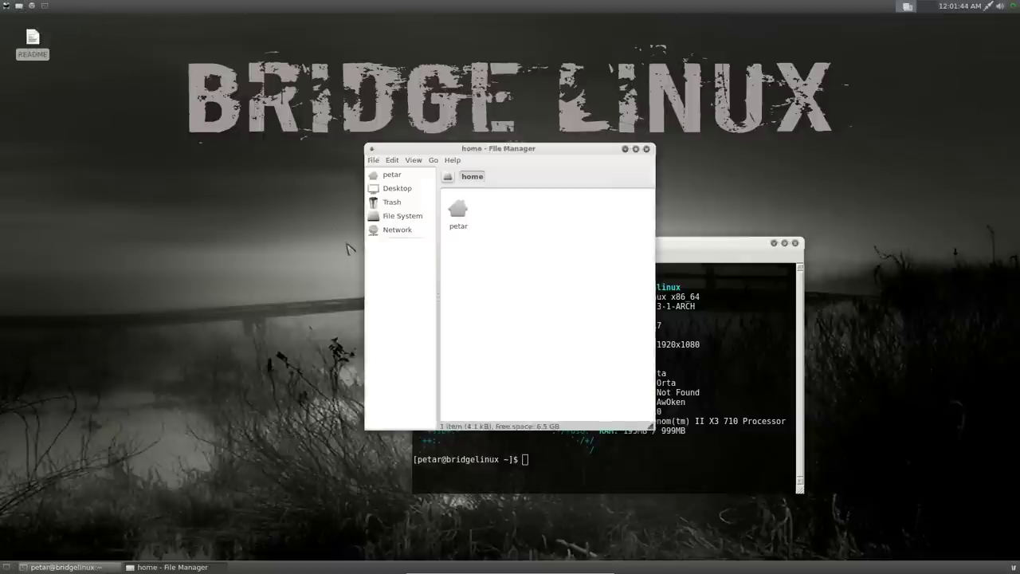
pyautogui.doubleClick(461, 220)
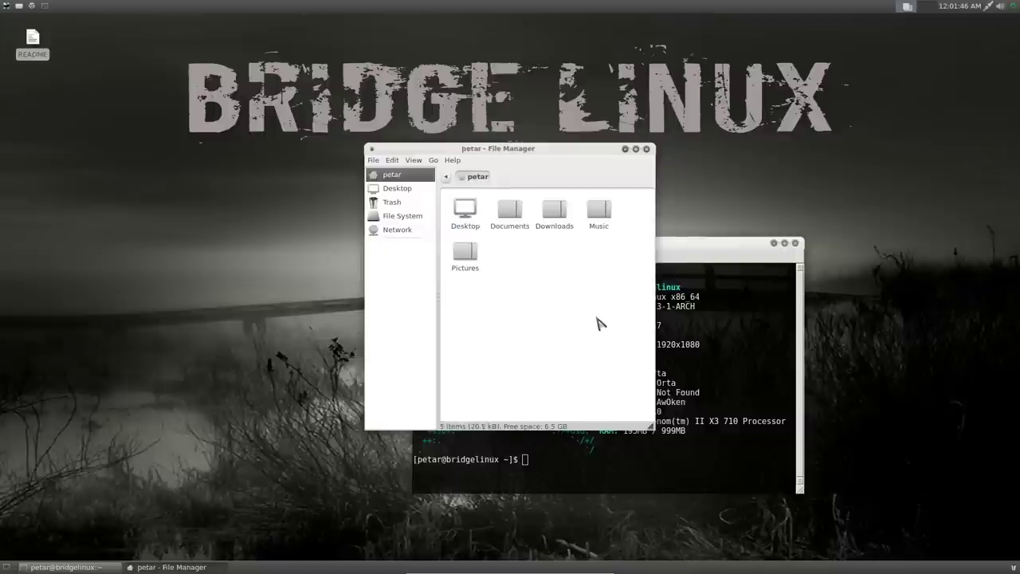
# - Select the Music folder, move the file manager window off the terminal, and minimize both windows
pyautogui.click(598, 209)
pyautogui.moveTo(570, 155); pyautogui.dragTo(885, 116)
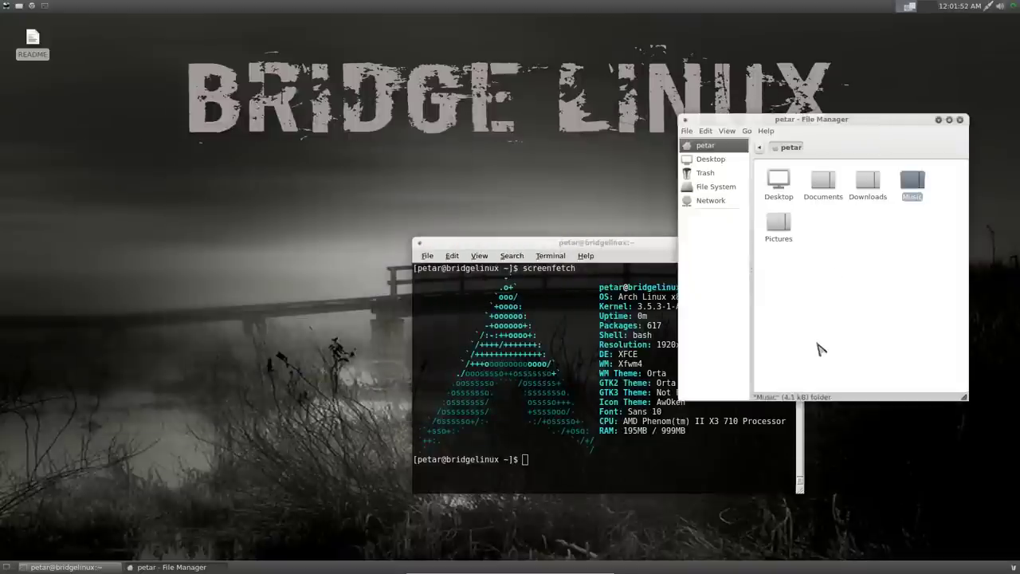
pyautogui.click(938, 119)
pyautogui.click(774, 243)
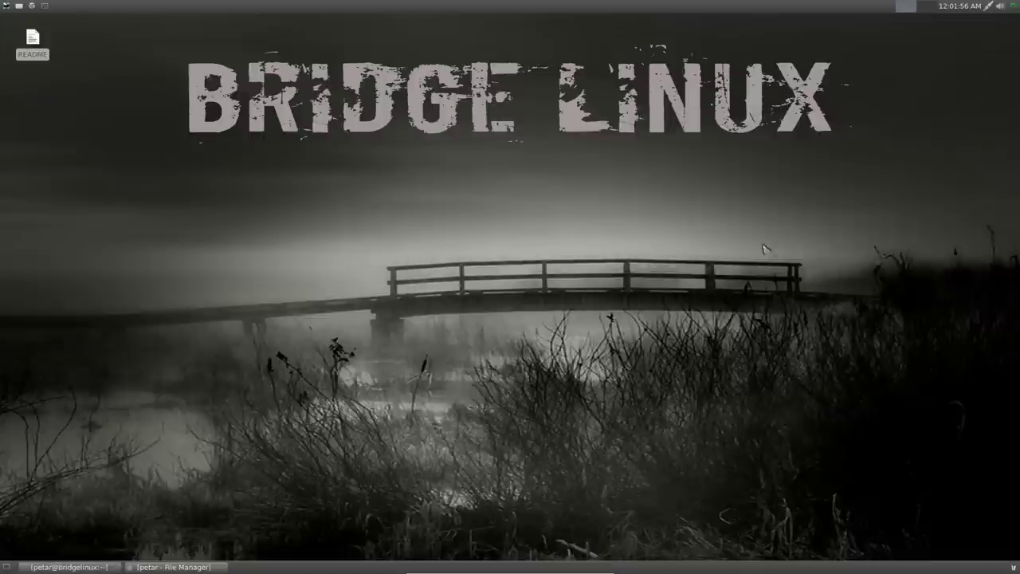
# - Launch the default web browser from the applications list and close it again
pyautogui.click(6, 8)
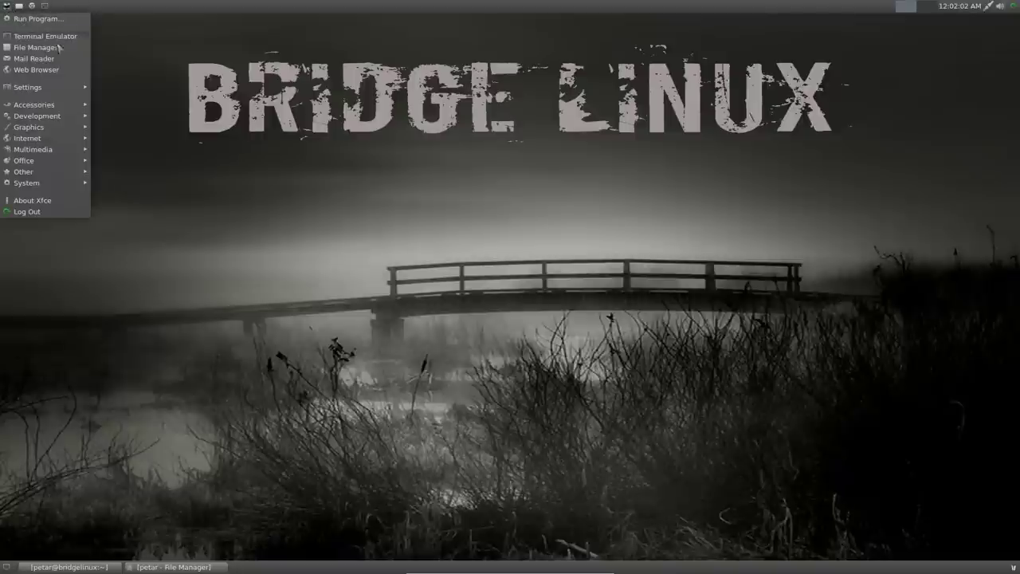
pyautogui.click(56, 73)
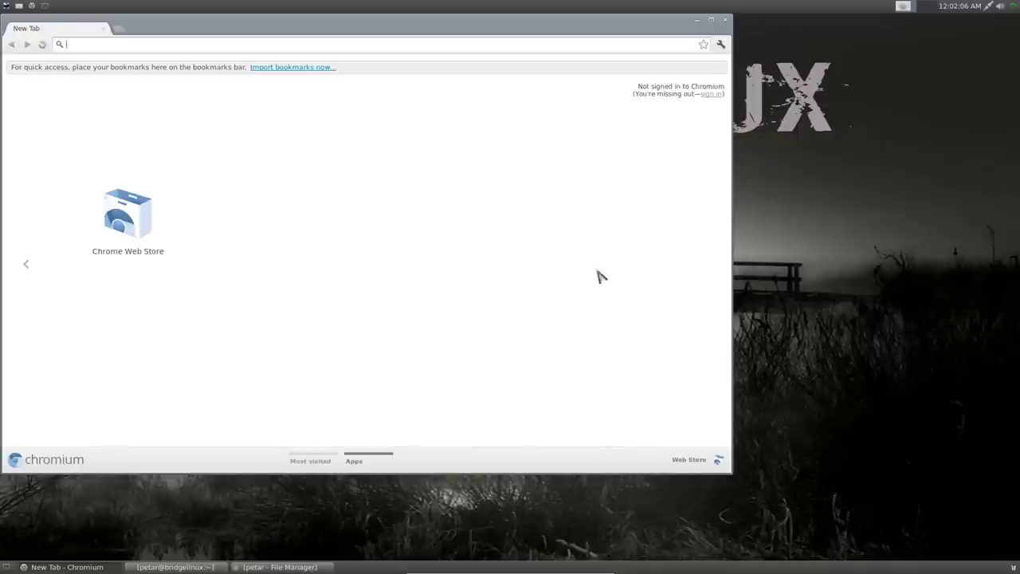
pyautogui.click(724, 20)
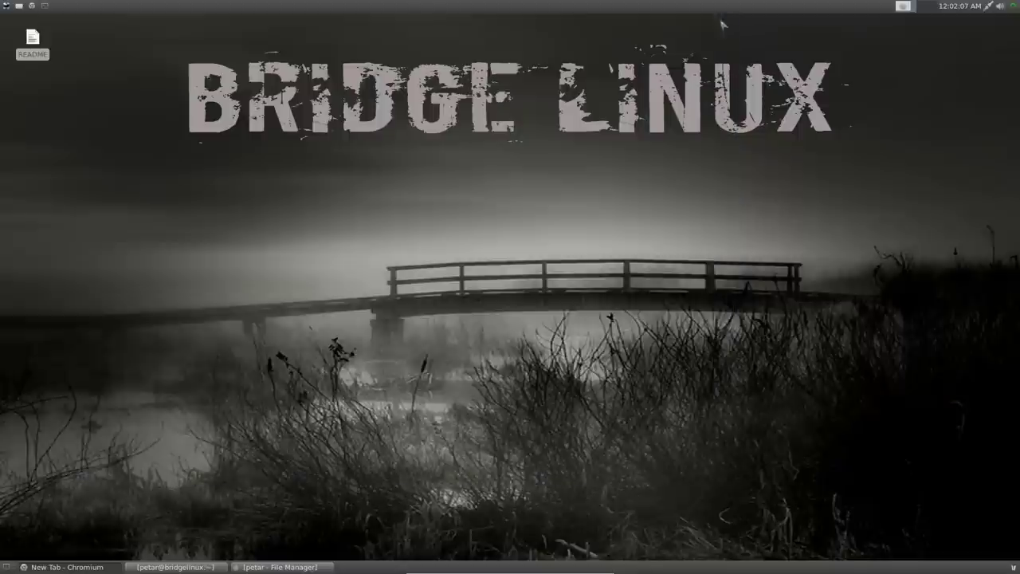
# - Launch the default mail reader, view Thunderbird's version information, and close the program
pyautogui.click(8, 8)
pyautogui.click(41, 67)
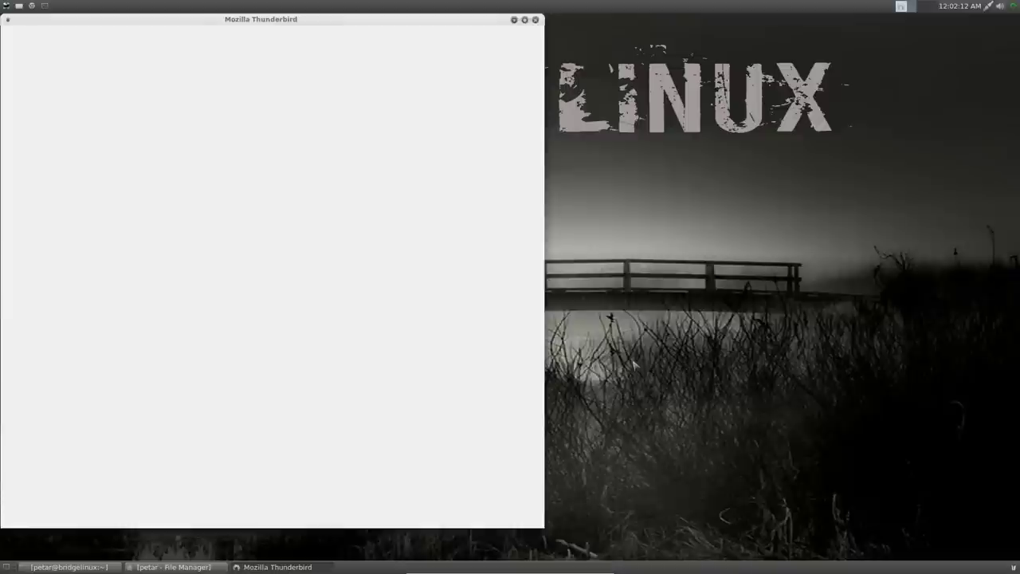
pyautogui.click(340, 383)
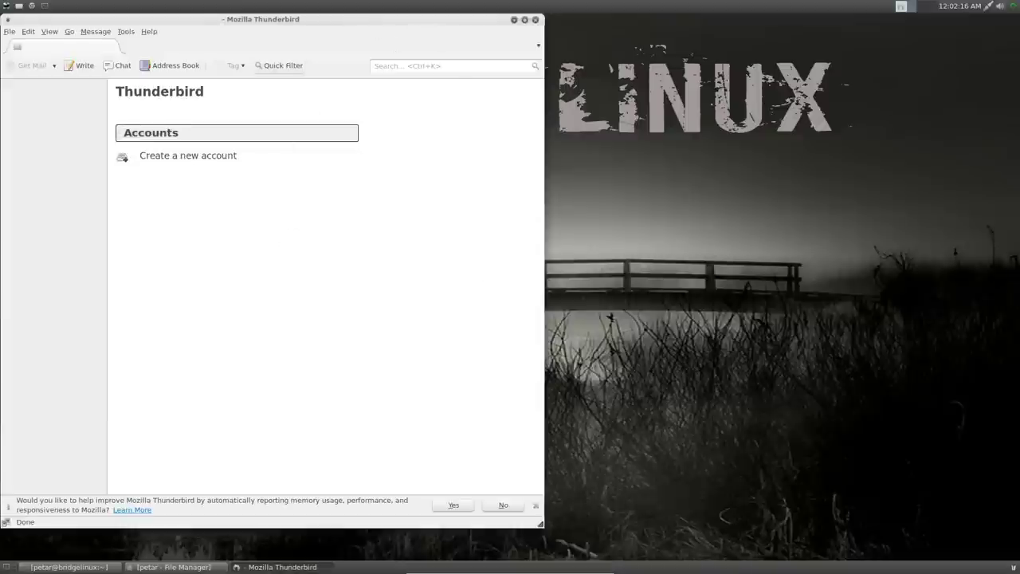
pyautogui.click(150, 33)
pyautogui.click(178, 113)
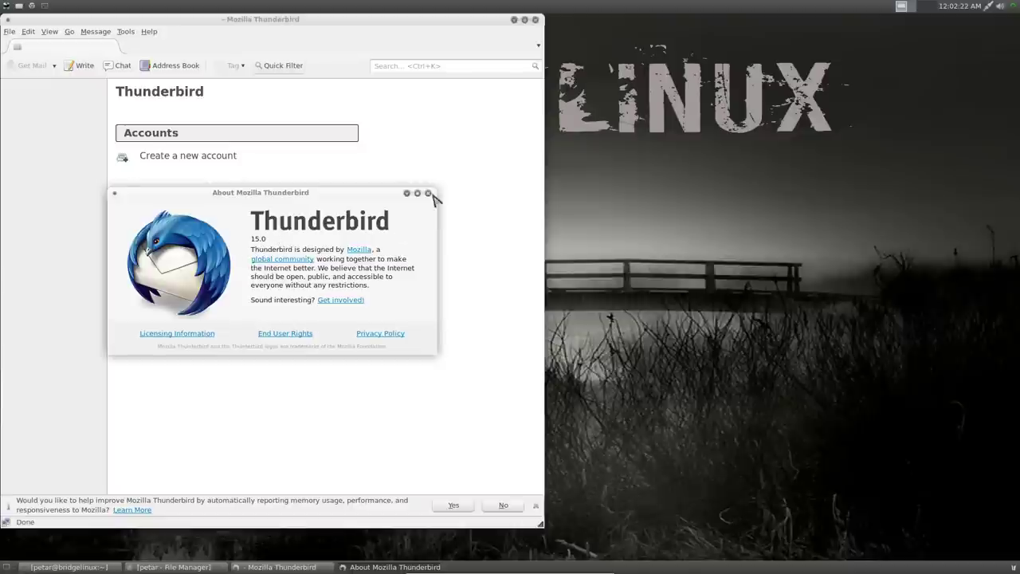
pyautogui.click(428, 193)
pyautogui.click(538, 20)
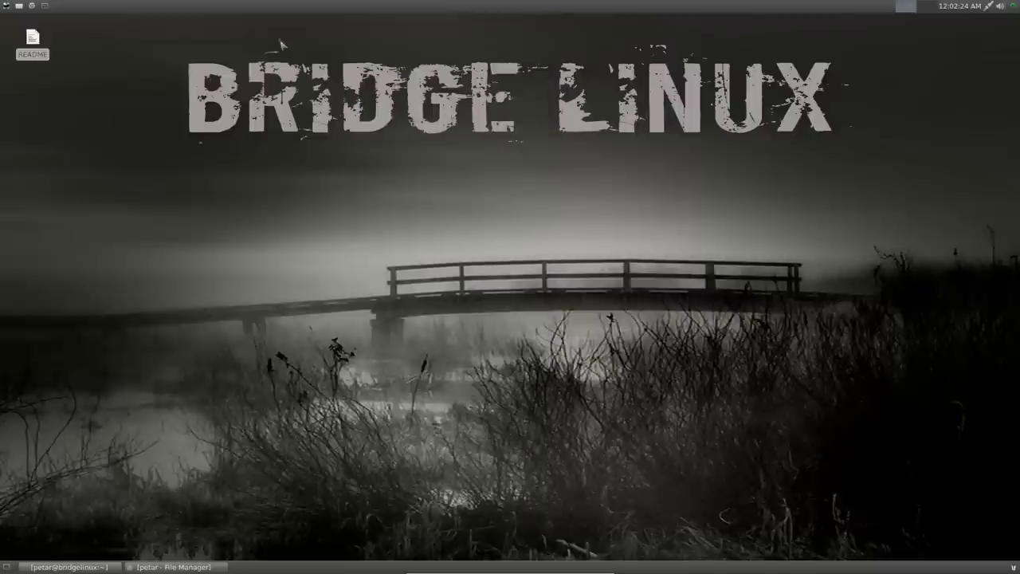
# - Open the Xfce settings manager
pyautogui.click(7, 6)
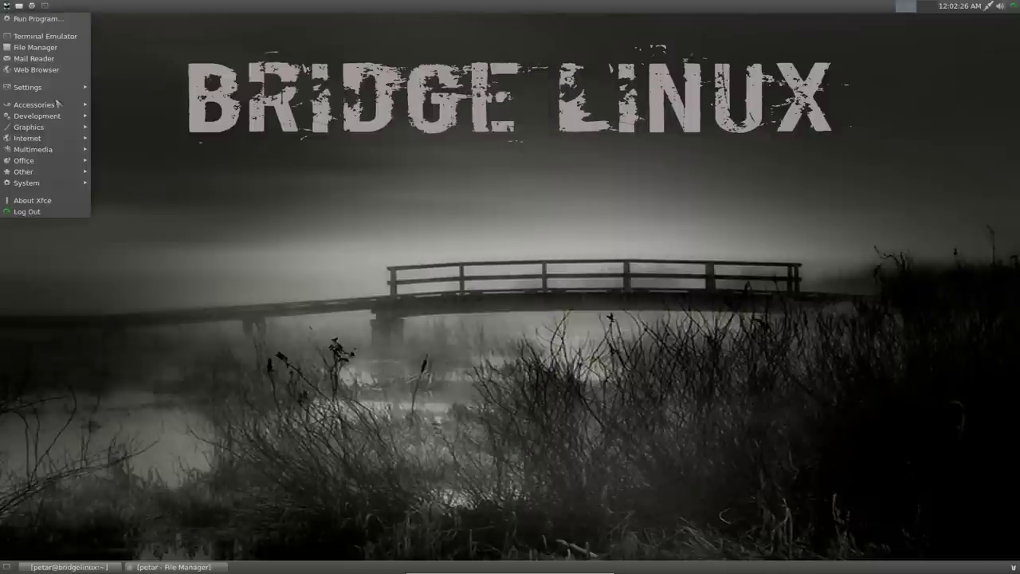
pyautogui.moveTo(59, 88)
pyautogui.click(155, 93)
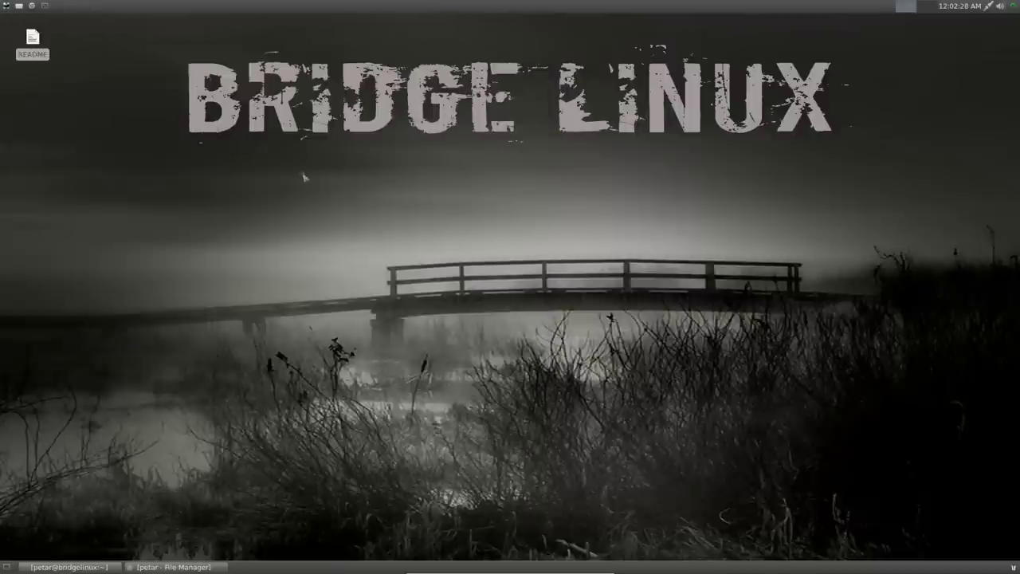
pyautogui.moveTo(541, 145)
pyautogui.mouseDown()
pyautogui.moveTo(561, 165)
pyautogui.moveTo(547, 153)
pyautogui.mouseUp()
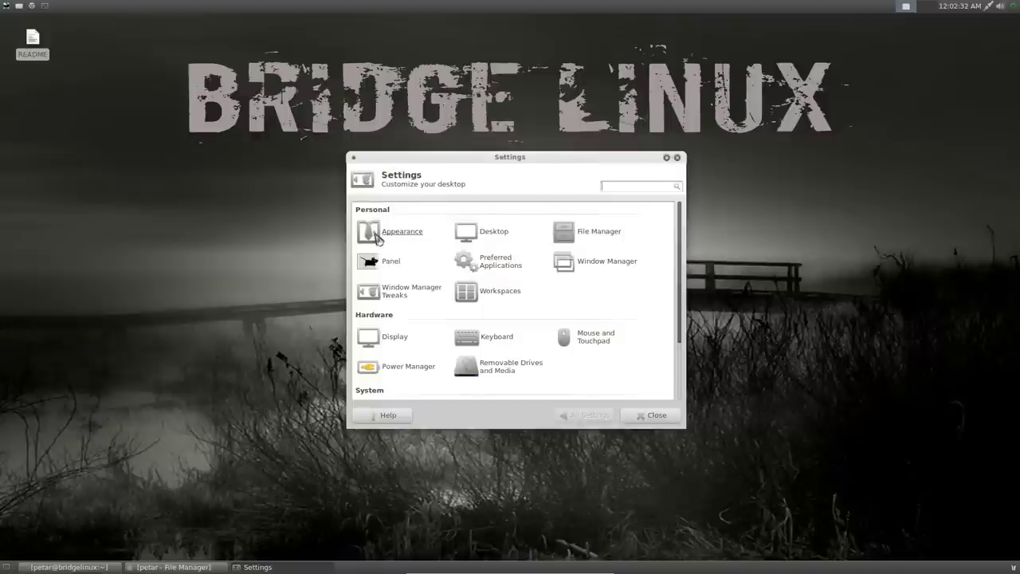
# - Examine the Appearance options for style, icons, fonts and toolbar style, and return to the settings overview
pyautogui.click(376, 234)
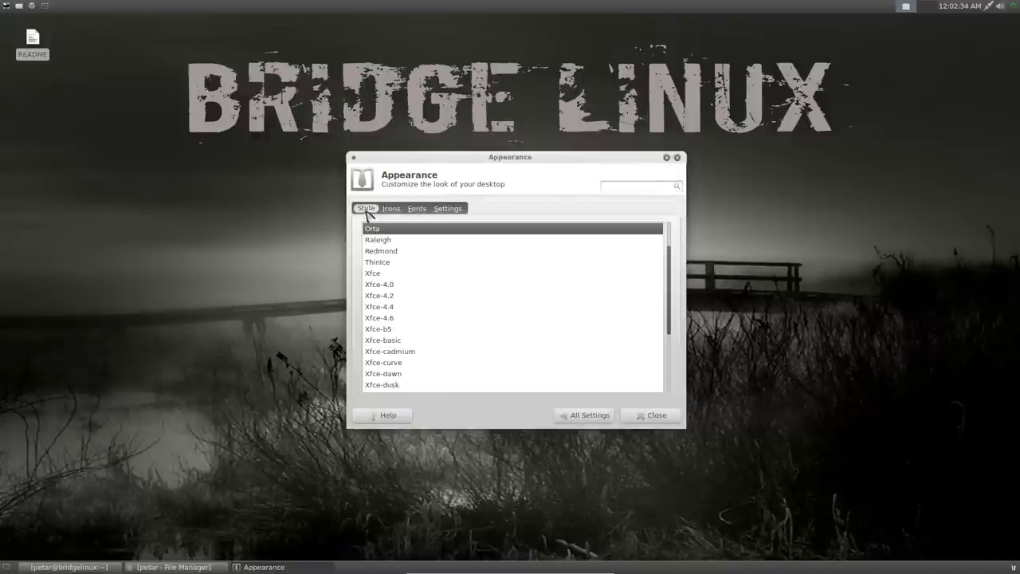
pyautogui.moveTo(673, 275); pyautogui.dragTo(664, 230)
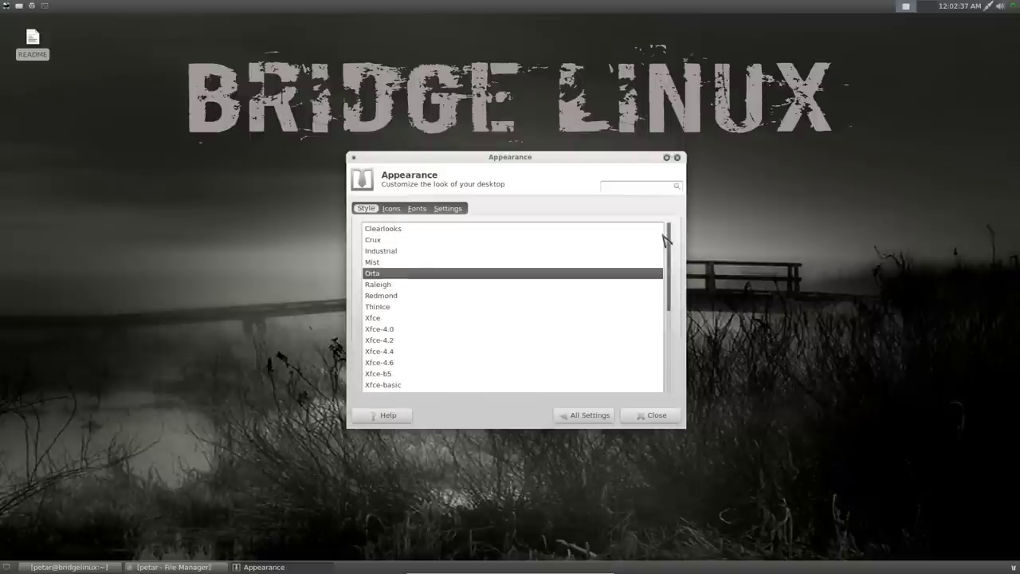
pyautogui.click(391, 209)
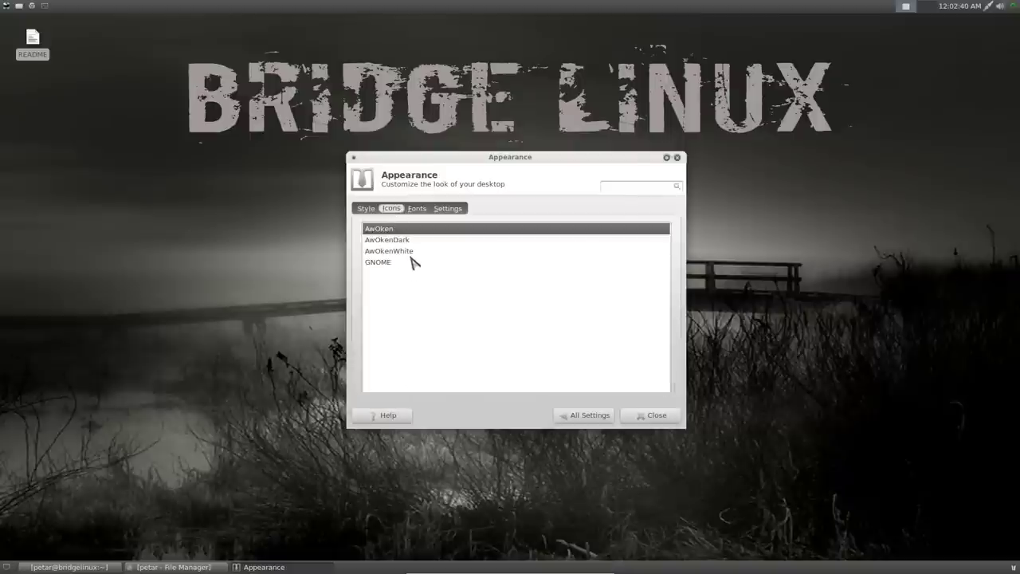
pyautogui.click(417, 209)
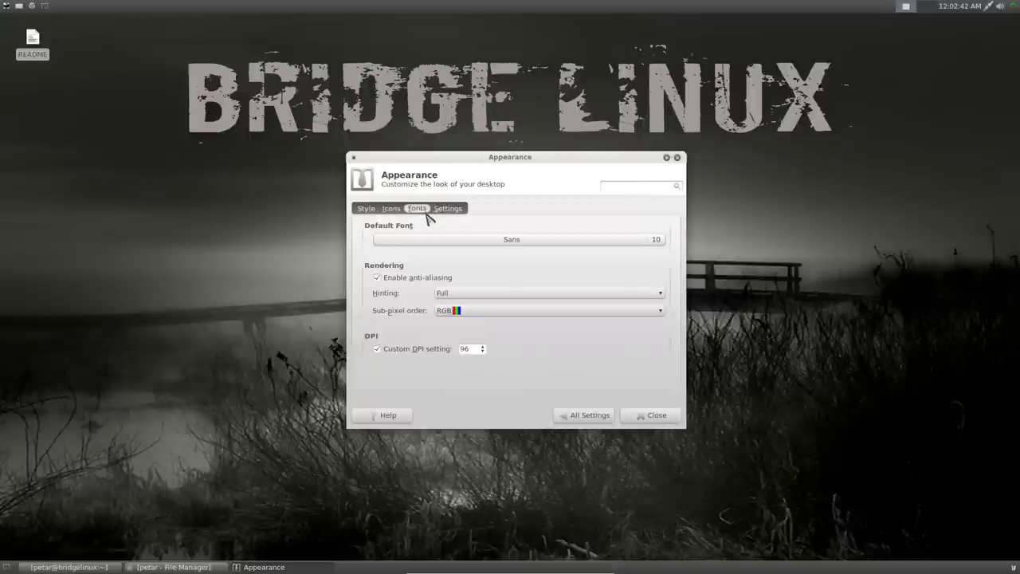
pyautogui.click(448, 209)
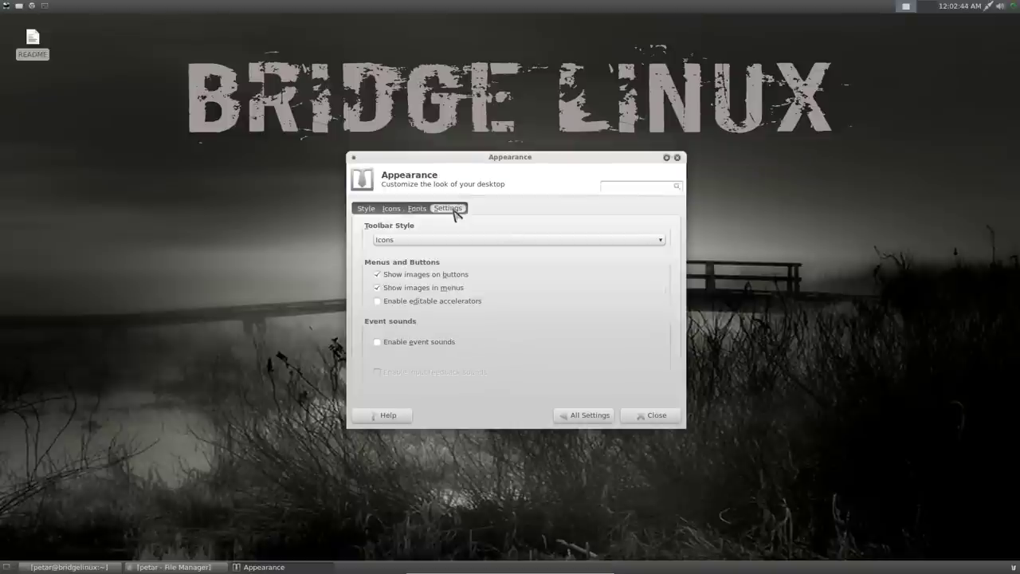
pyautogui.click(661, 241)
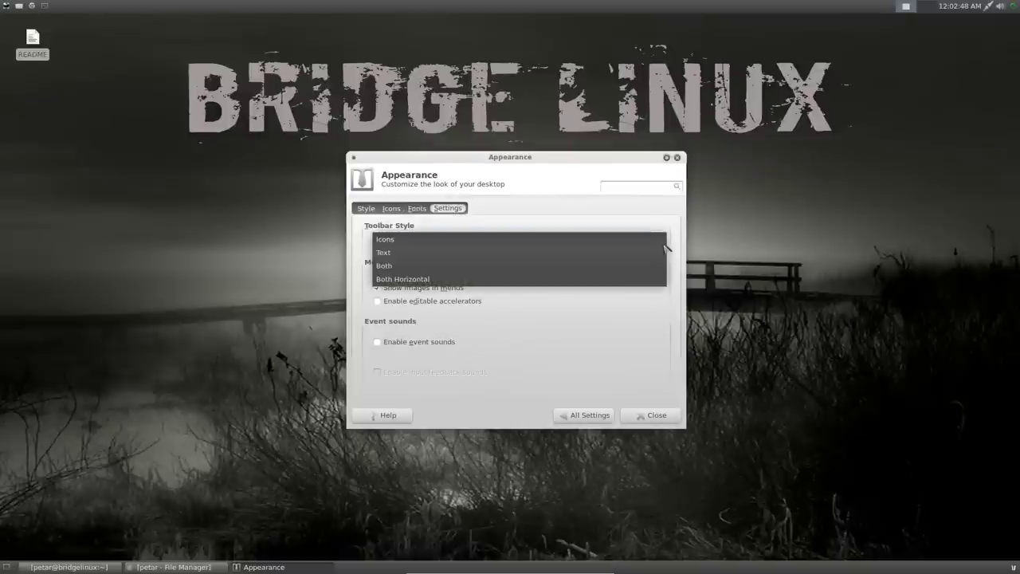
pyautogui.click(665, 247)
pyautogui.click(587, 415)
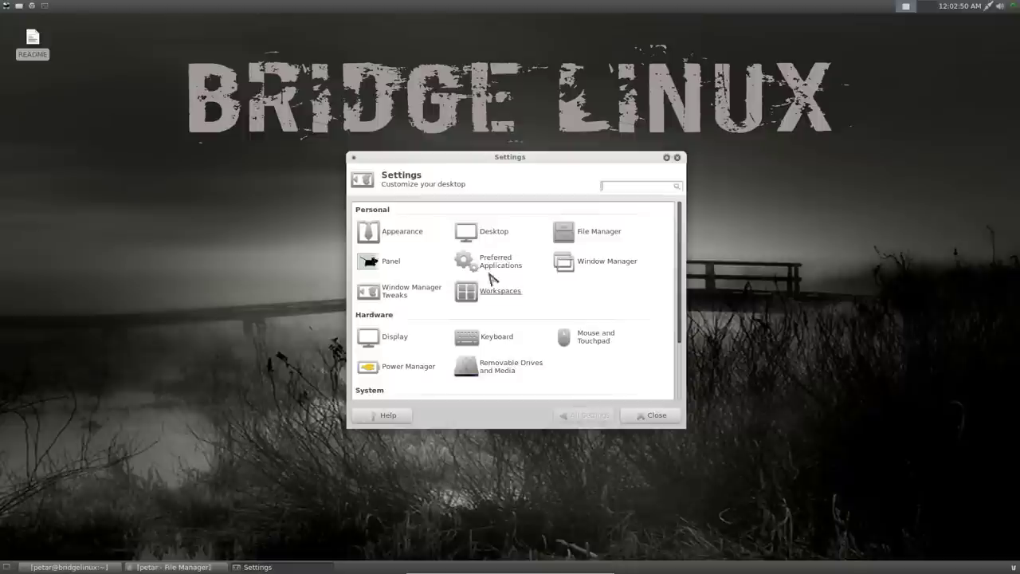
# - Examine the Desktop settings for background images, menus and the available icon types
pyautogui.click(488, 236)
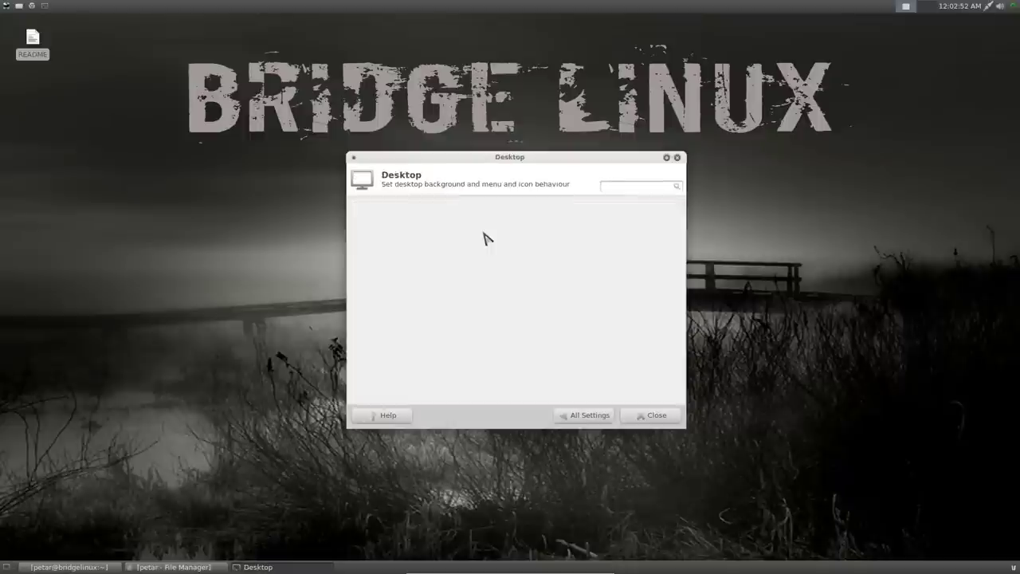
pyautogui.moveTo(565, 239)
pyautogui.mouseDown()
pyautogui.moveTo(563, 312)
pyautogui.moveTo(560, 227)
pyautogui.mouseUp()
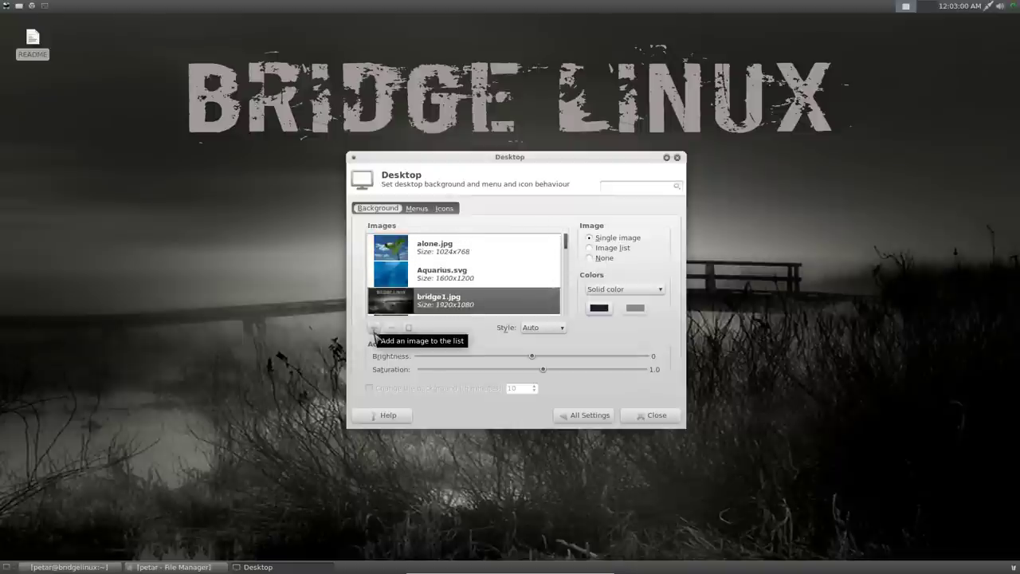
pyautogui.click(417, 212)
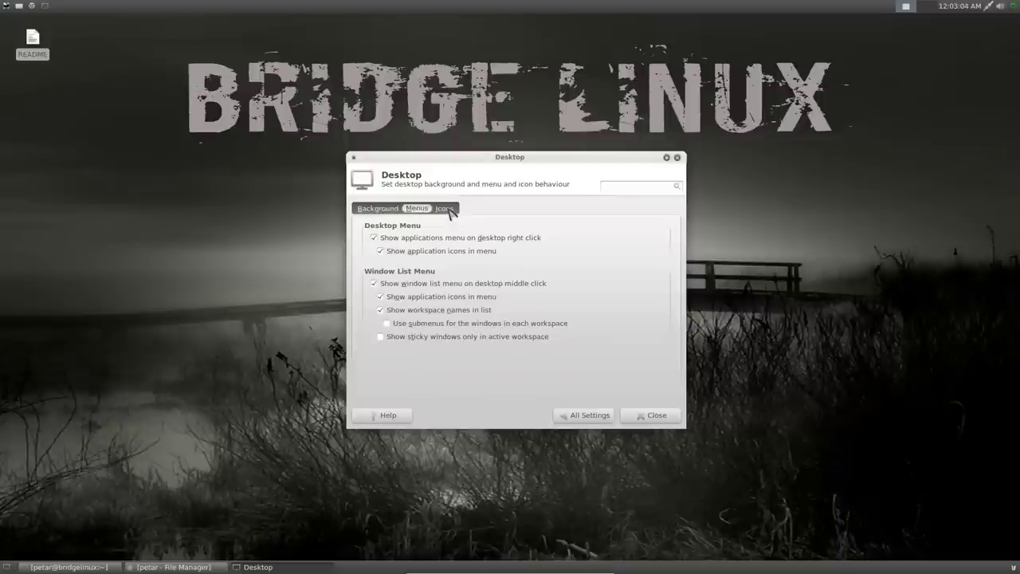
pyautogui.click(446, 210)
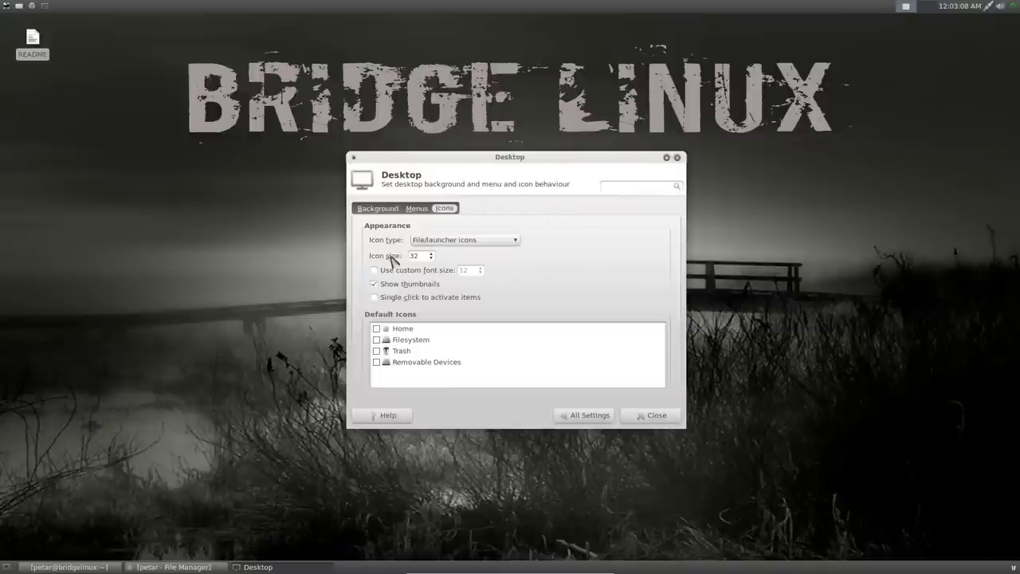
pyautogui.click(516, 243)
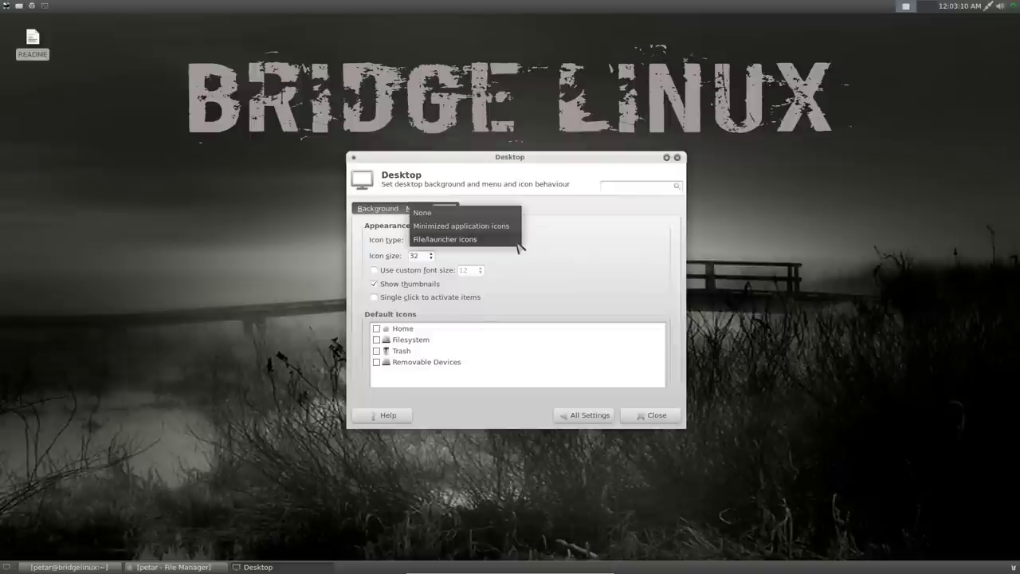
pyautogui.click(517, 242)
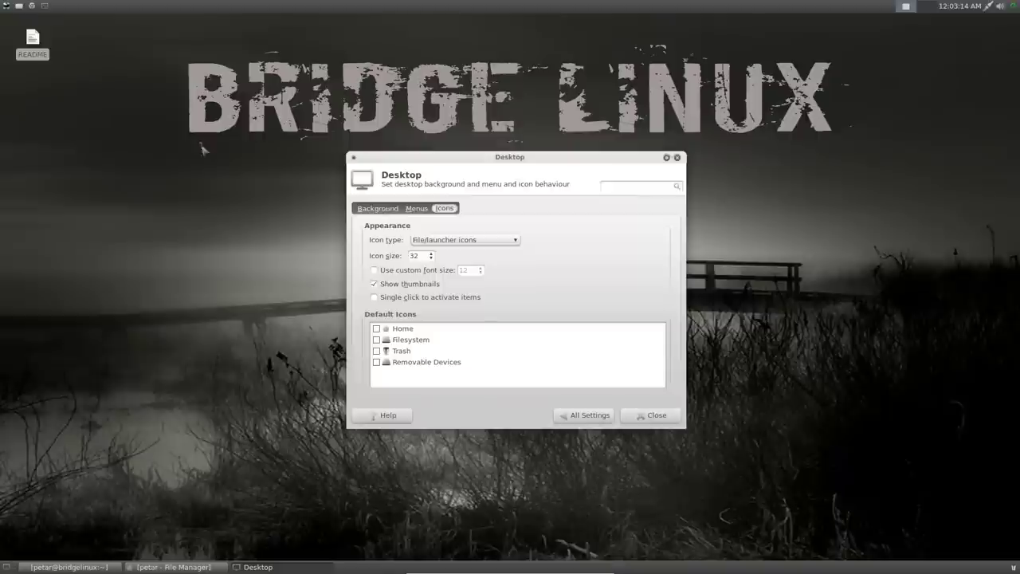
# - Enable the Home, Trash and Removable Devices default desktop icons and return to the settings overview
pyautogui.click(376, 328)
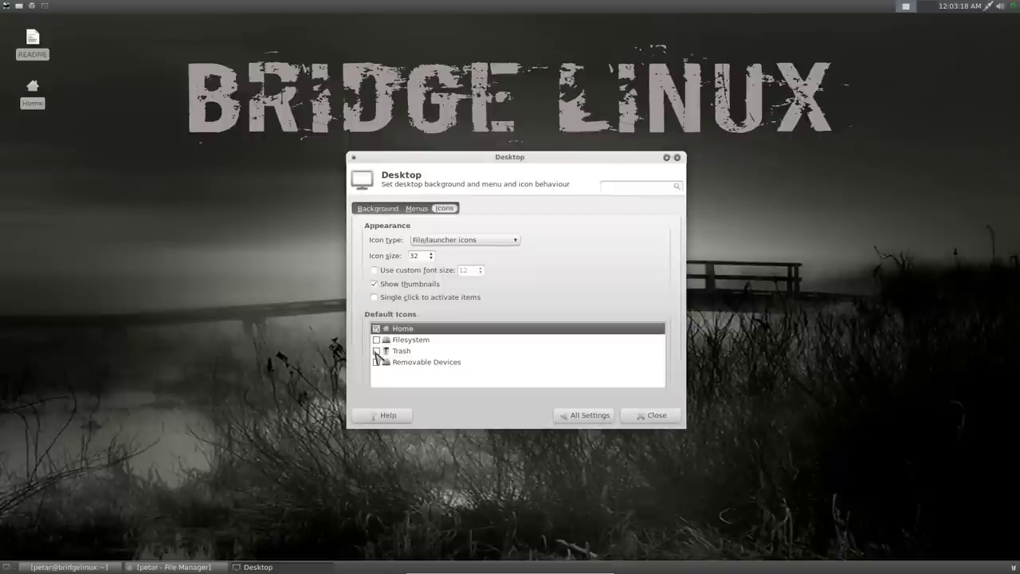
pyautogui.click(376, 352)
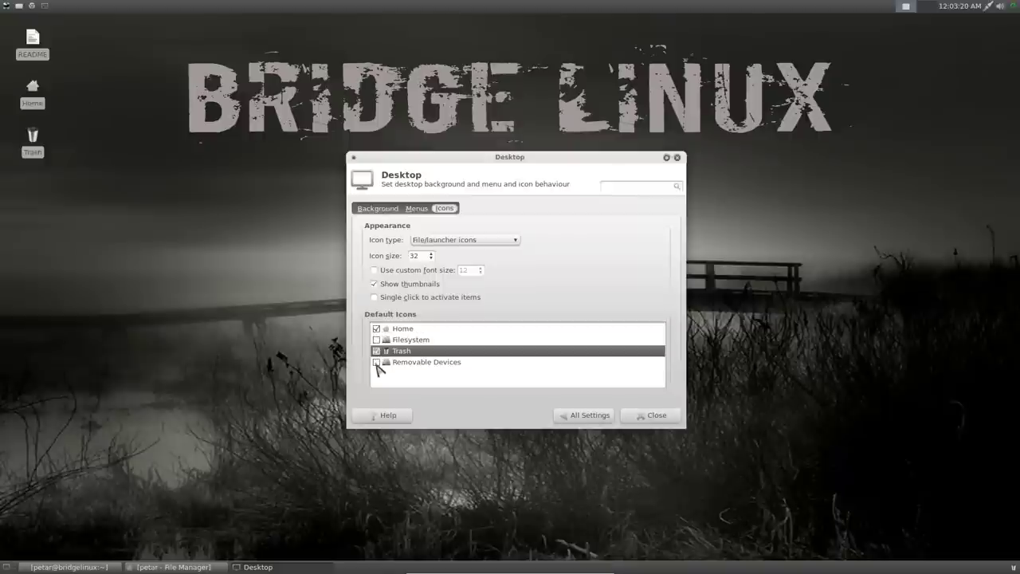
pyautogui.click(376, 362)
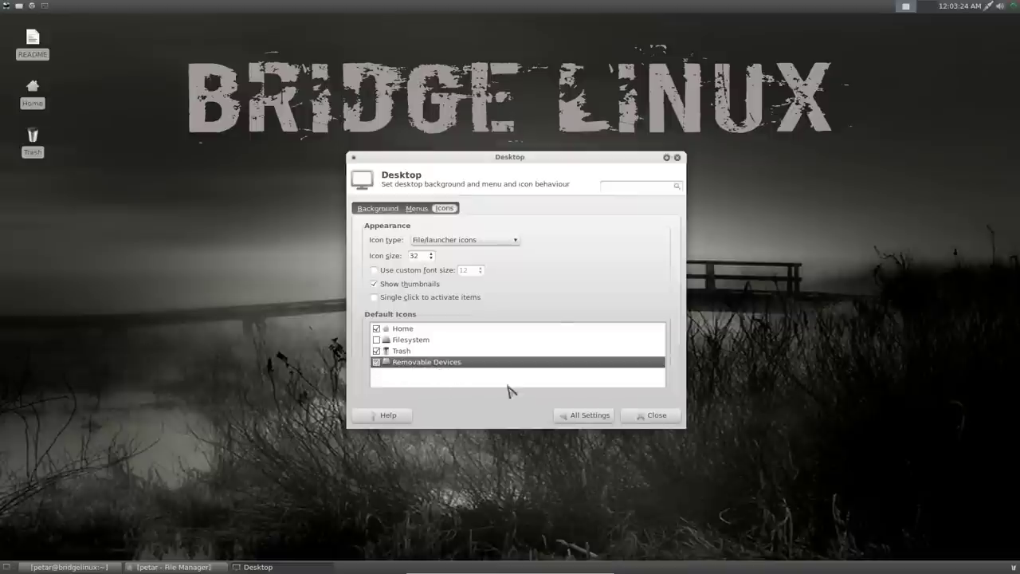
pyautogui.click(596, 416)
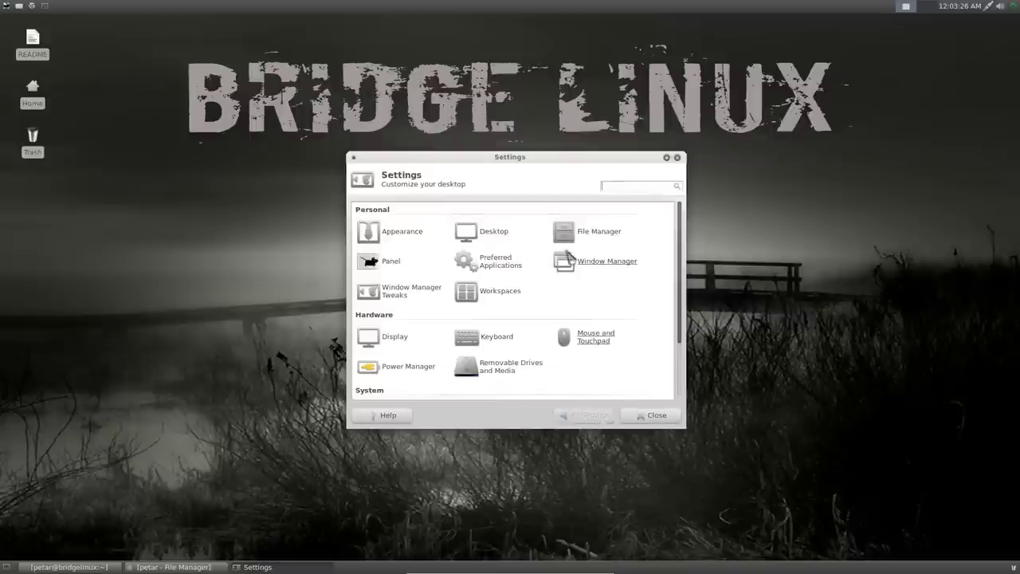
# - Examine the File Manager preferences for display, side pane, behavior and advanced options, and close them
pyautogui.click(572, 234)
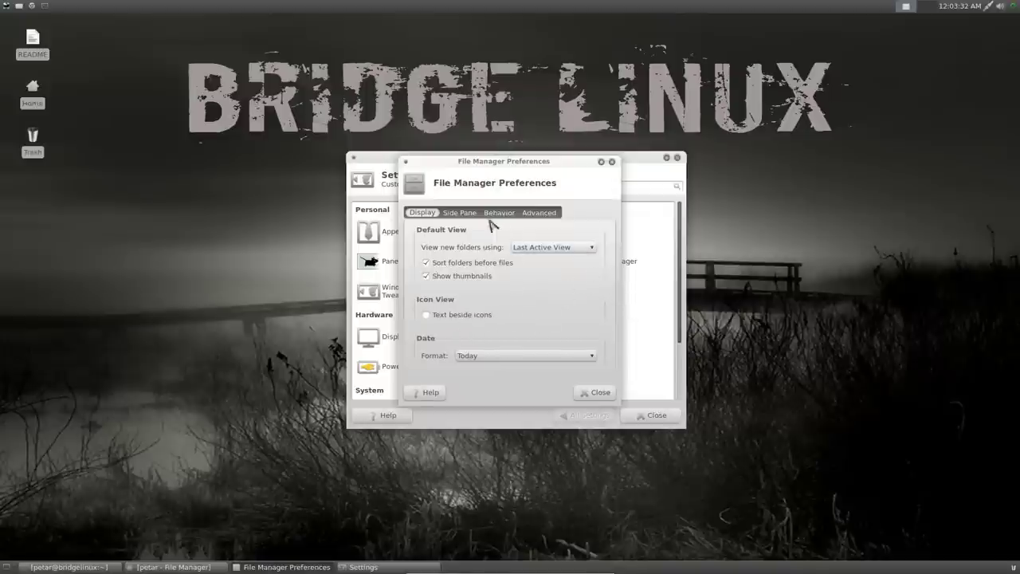
pyautogui.click(454, 214)
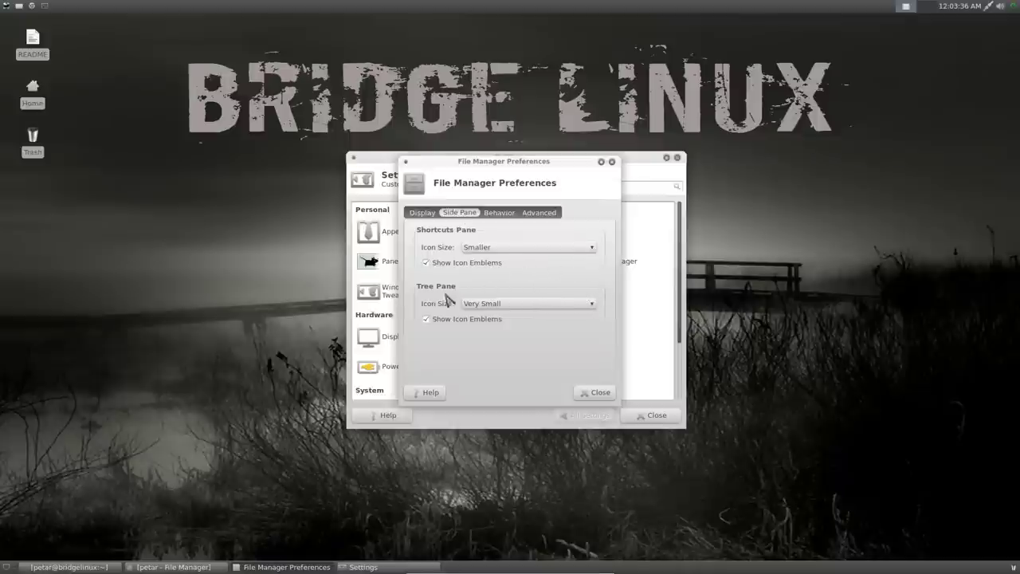
pyautogui.click(507, 213)
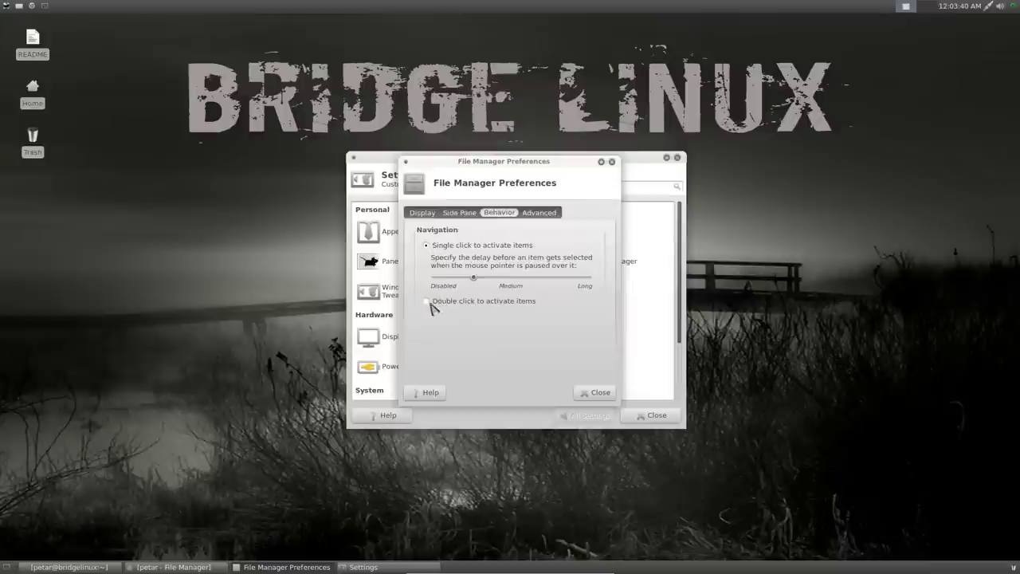
pyautogui.click(538, 214)
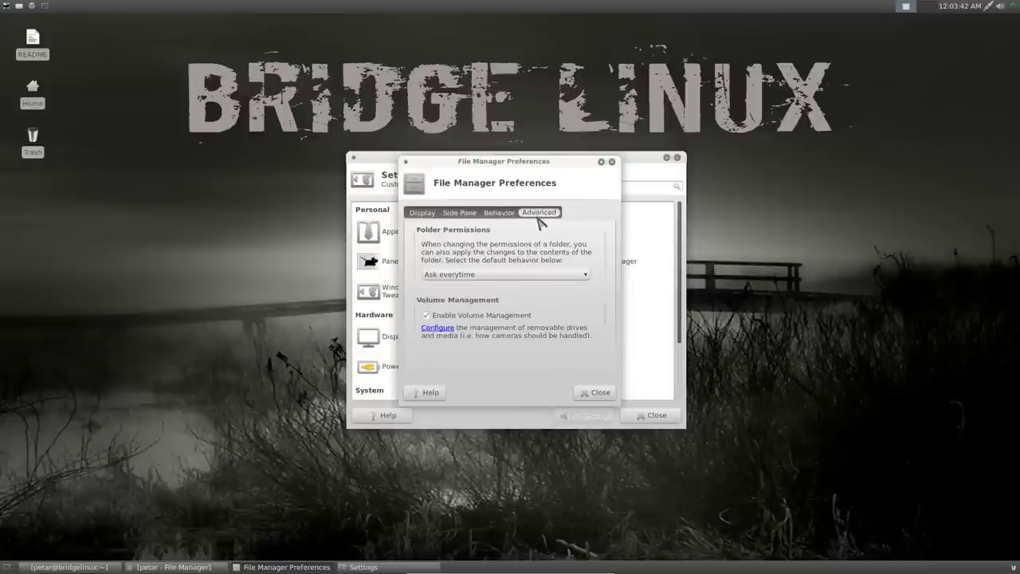
pyautogui.click(585, 393)
# - Examine the Panel display settings for Panel 0 and Panel 1, and return to the settings overview
pyautogui.click(385, 265)
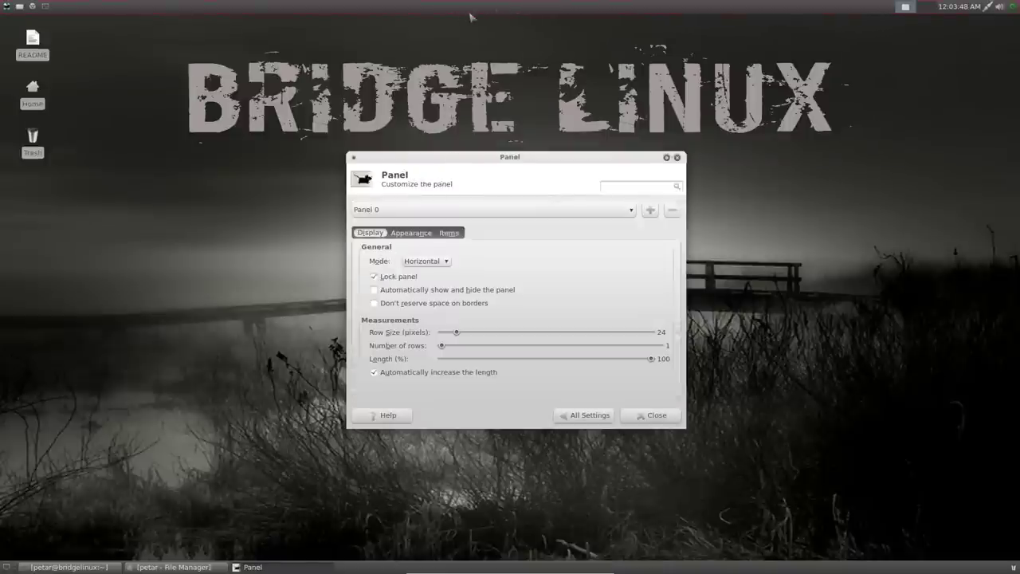
pyautogui.click(633, 212)
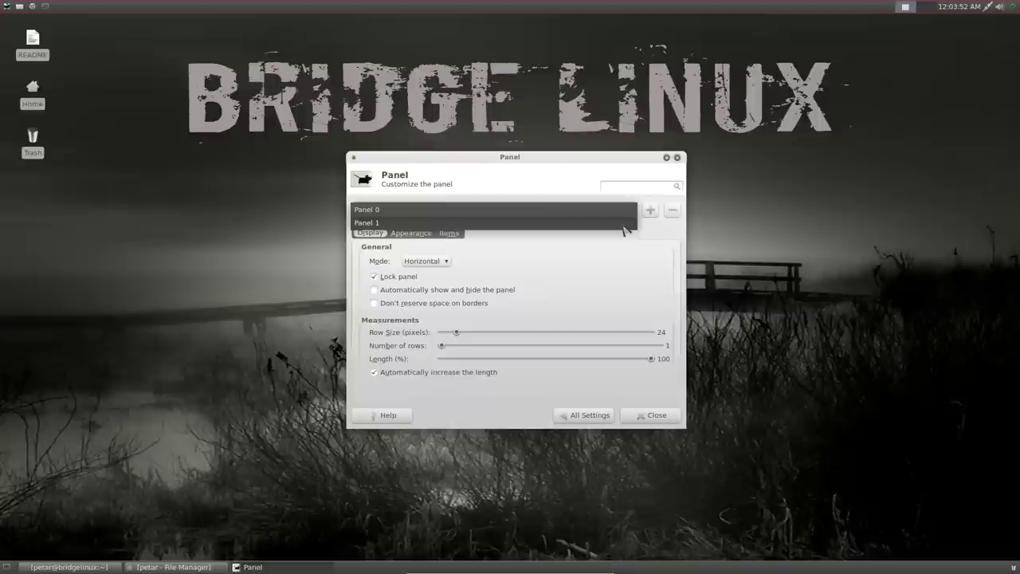
pyautogui.click(626, 224)
pyautogui.moveTo(545, 568)
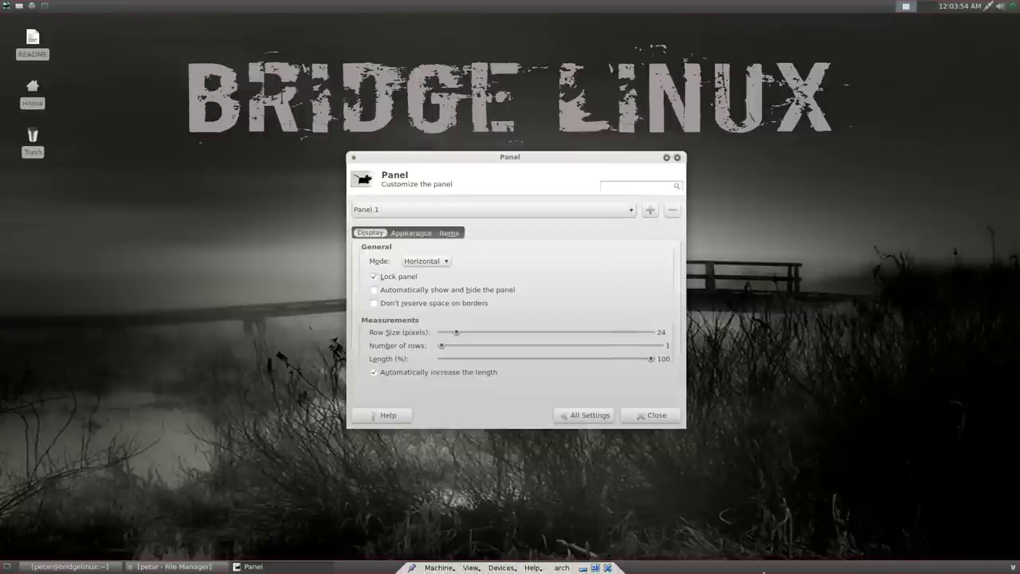
pyautogui.click(632, 210)
pyautogui.click(625, 199)
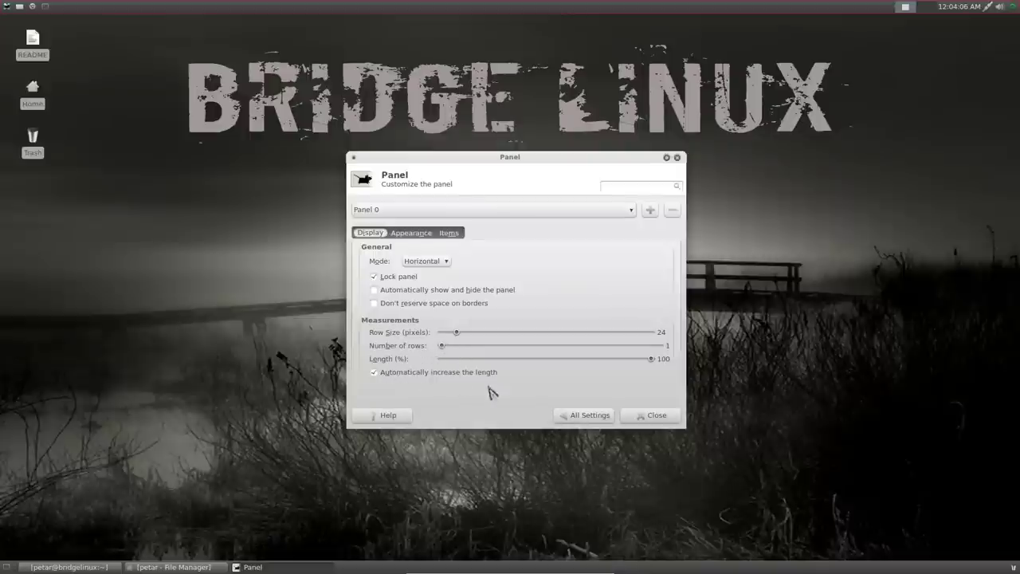
pyautogui.click(590, 415)
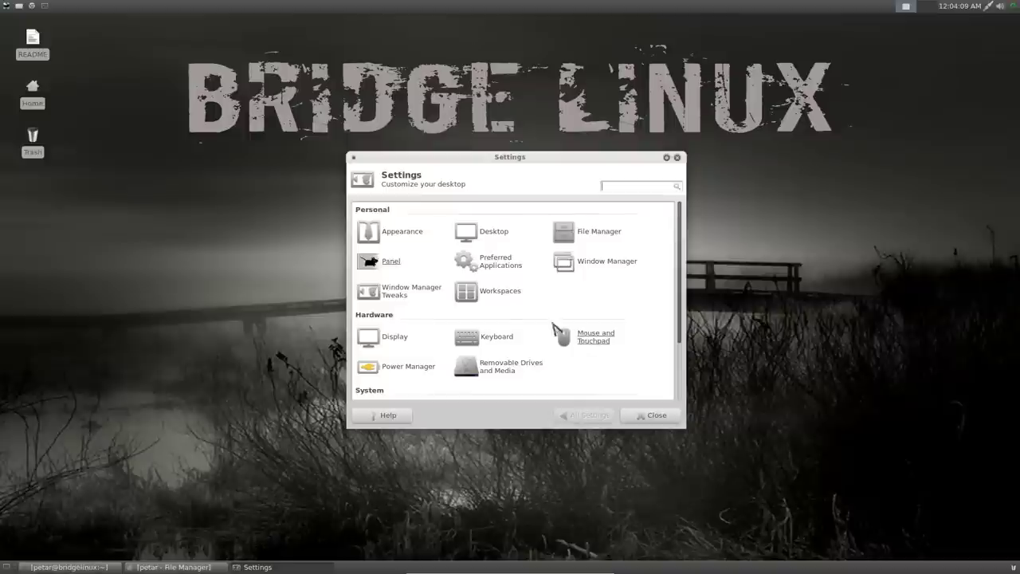
# - Examine the preferred internet and utility applications, including the available terminal emulators, keeping GNOME Terminal, and return to the settings overview
pyautogui.click(500, 263)
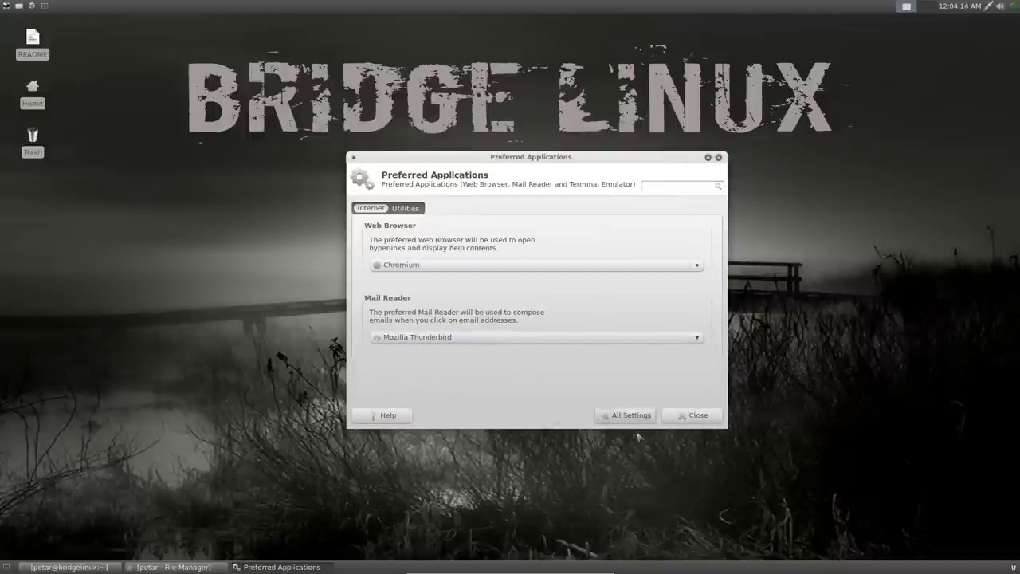
pyautogui.click(408, 208)
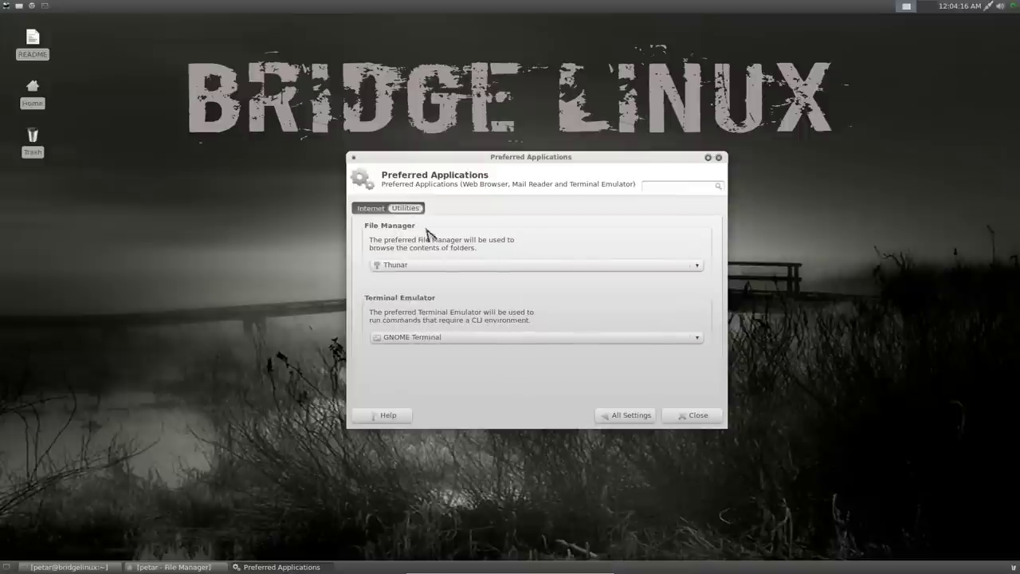
pyautogui.click(699, 341)
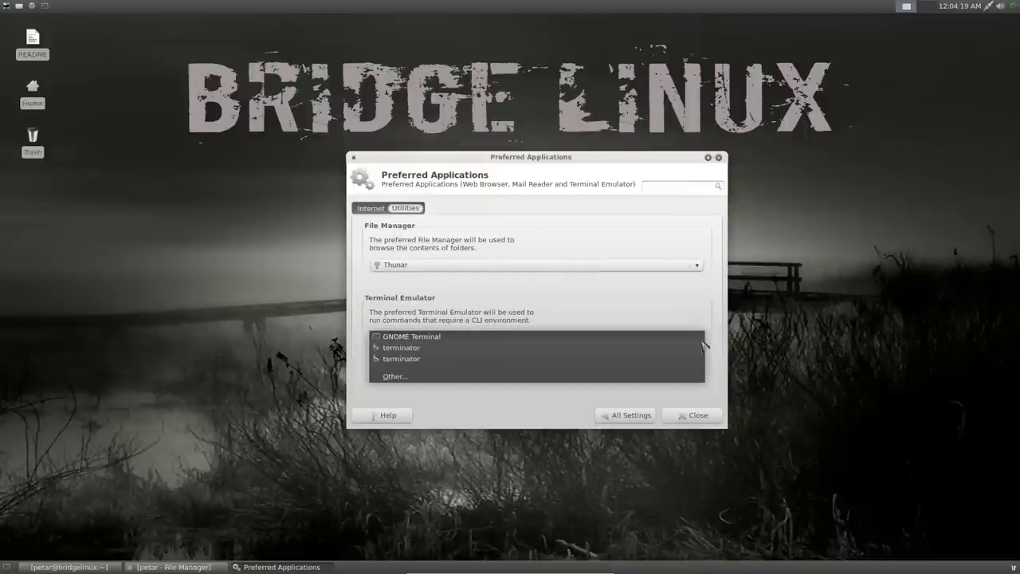
pyautogui.click(416, 336)
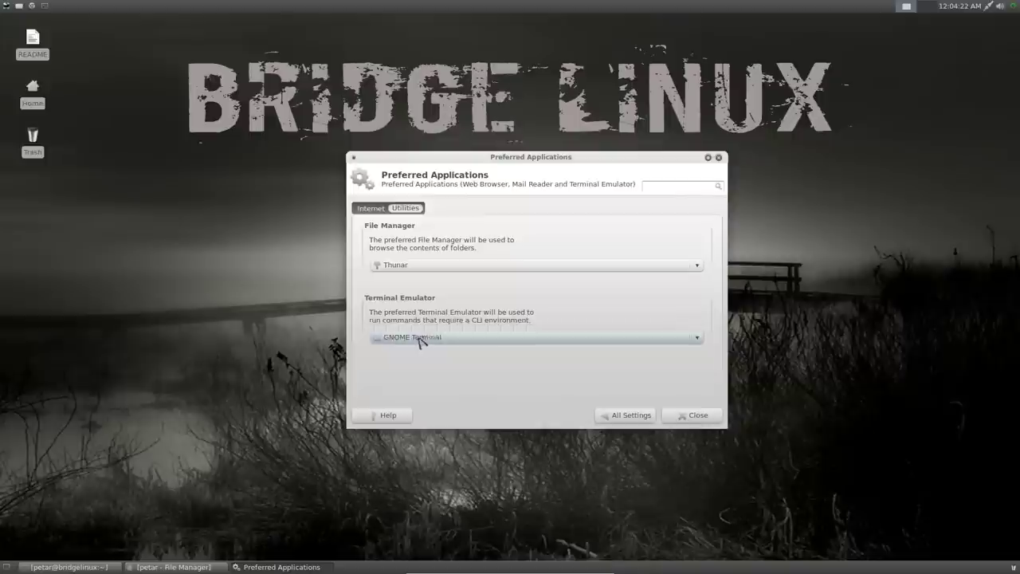
pyautogui.click(618, 415)
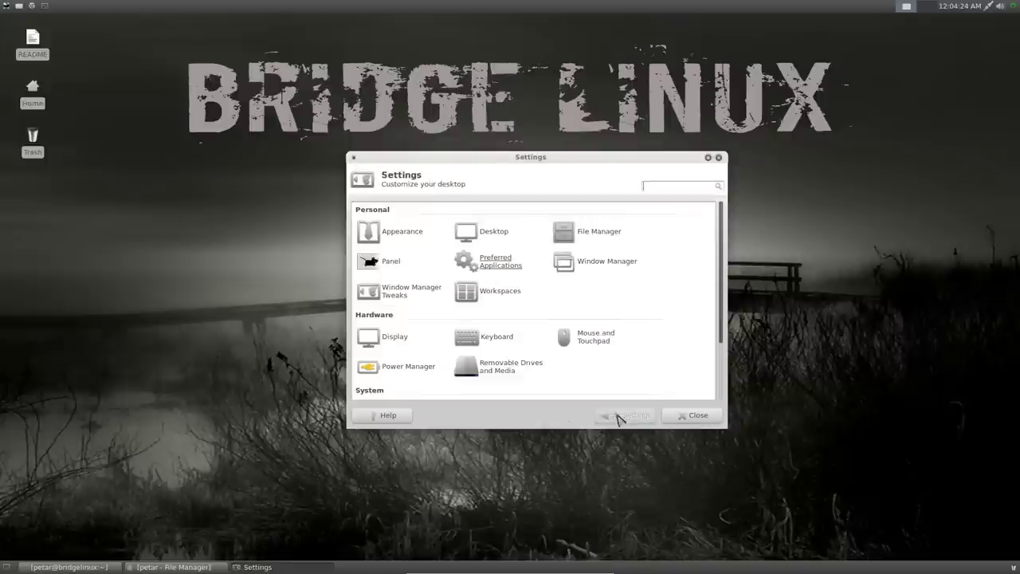
# - Examine the Window Manager themes, keyboard shortcuts, focus and advanced options, and return to the settings overview
pyautogui.click(594, 262)
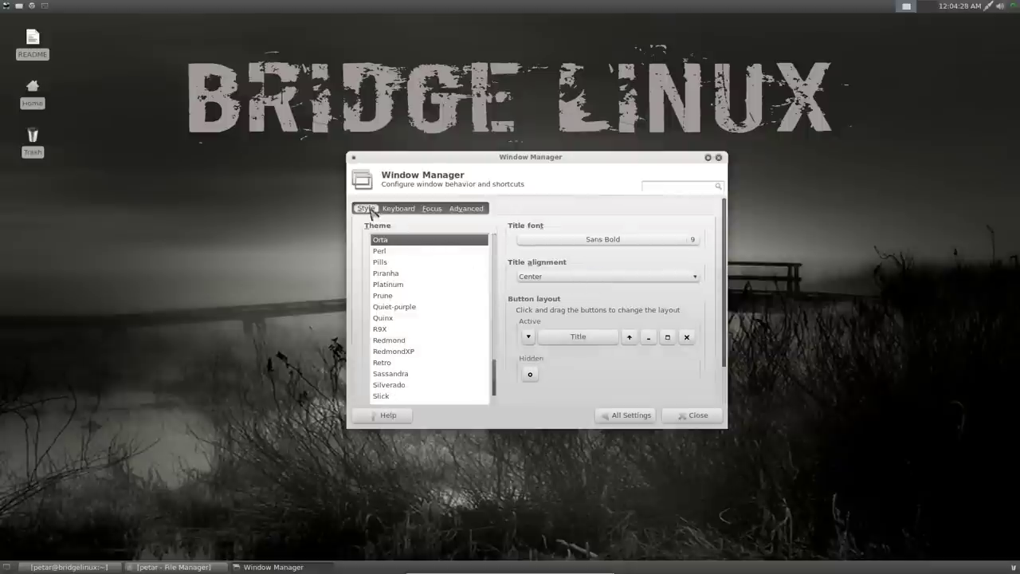
pyautogui.scroll(-3, 495, 285)
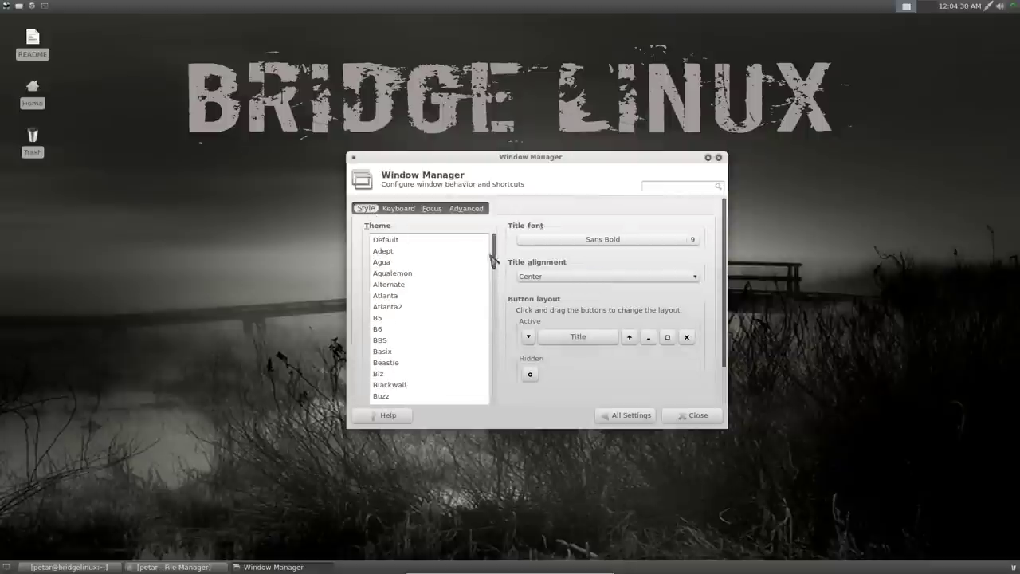
pyautogui.scroll(5, 500, 341)
pyautogui.click(402, 210)
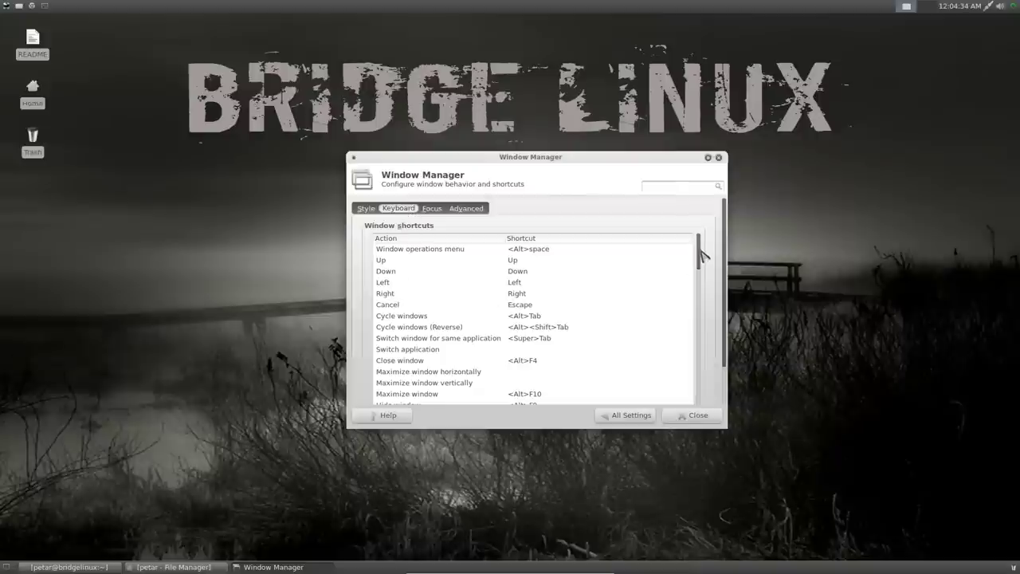
pyautogui.moveTo(701, 258); pyautogui.dragTo(698, 379)
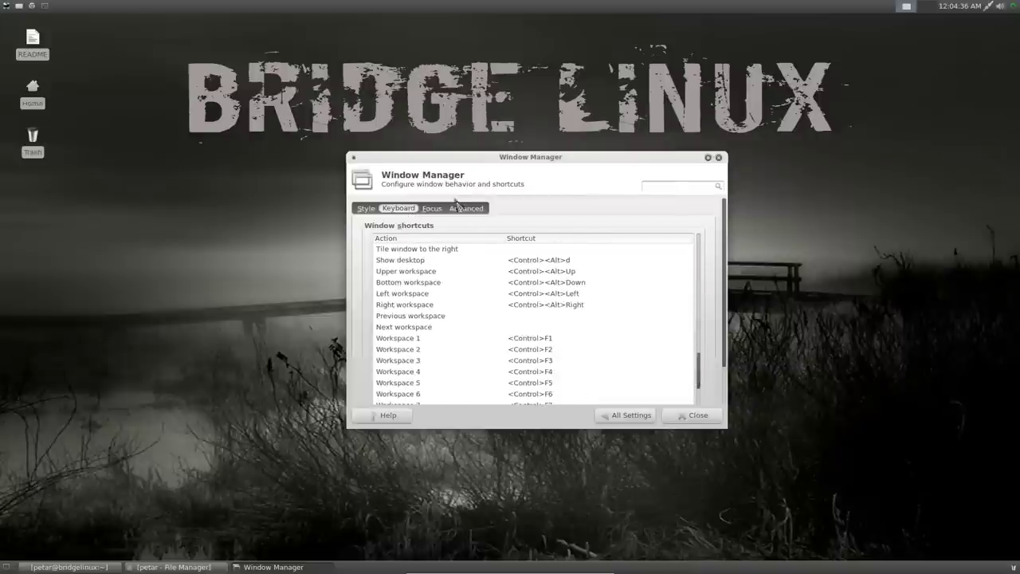
pyautogui.click(431, 210)
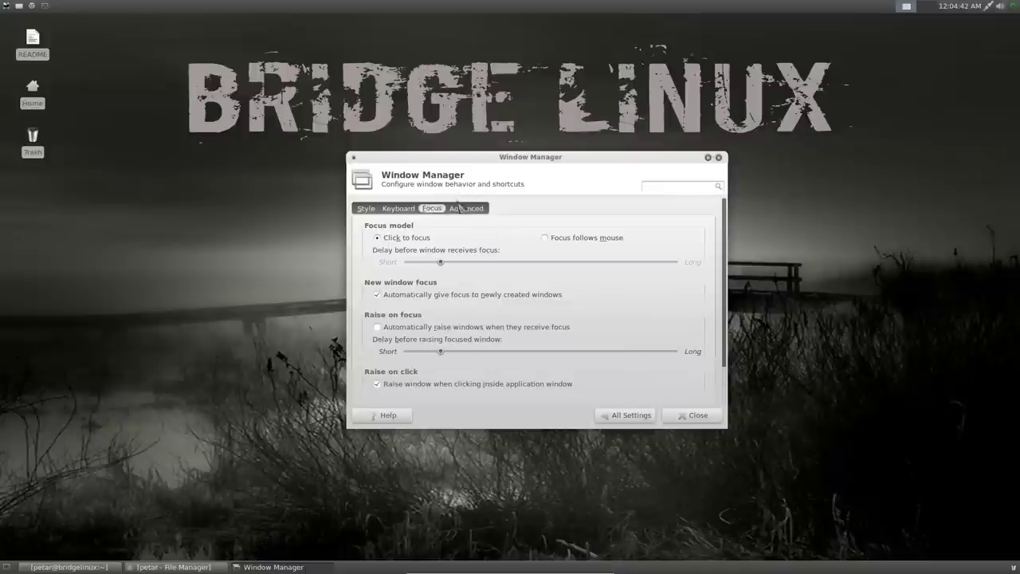
pyautogui.click(466, 210)
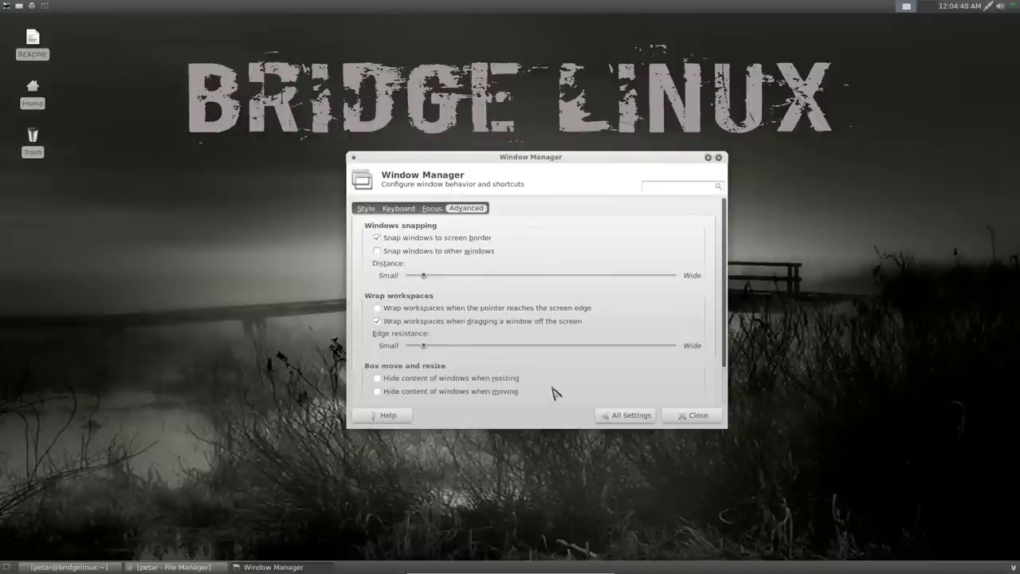
pyautogui.click(626, 415)
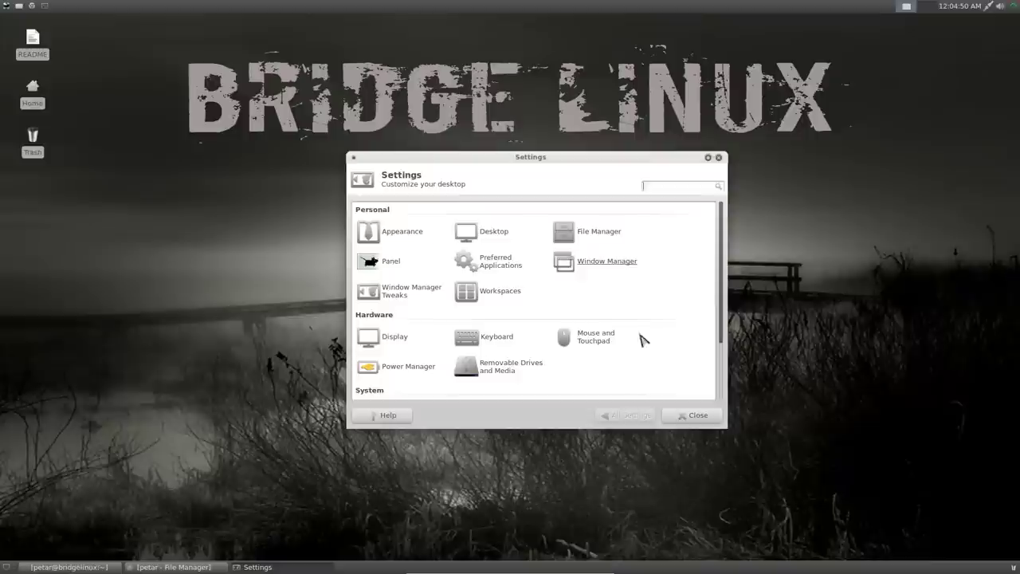
# - Examine the Window Manager Tweaks for cycling, focus, accessibility, workspaces, placement and the compositor
pyautogui.click(392, 293)
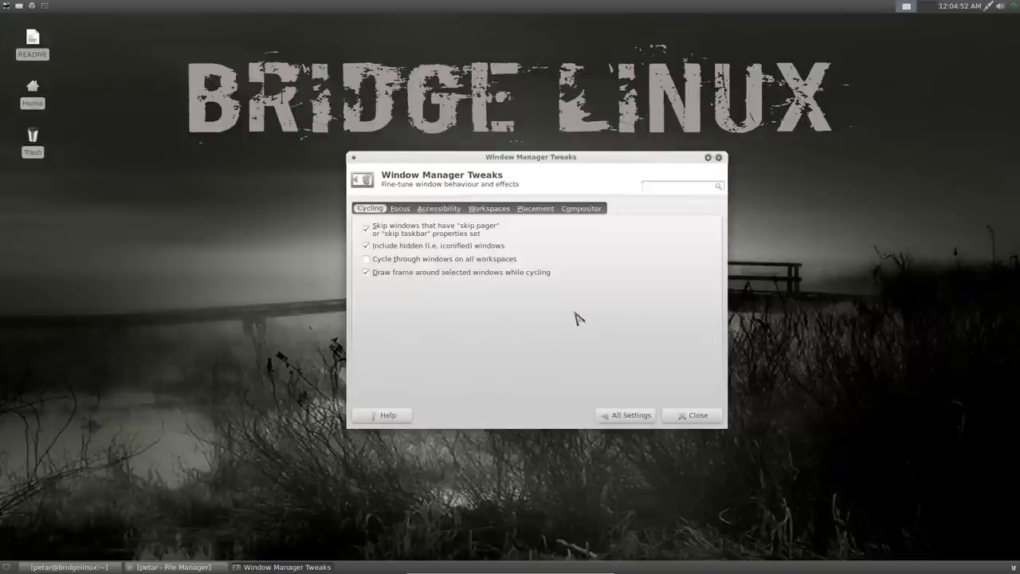
pyautogui.click(399, 210)
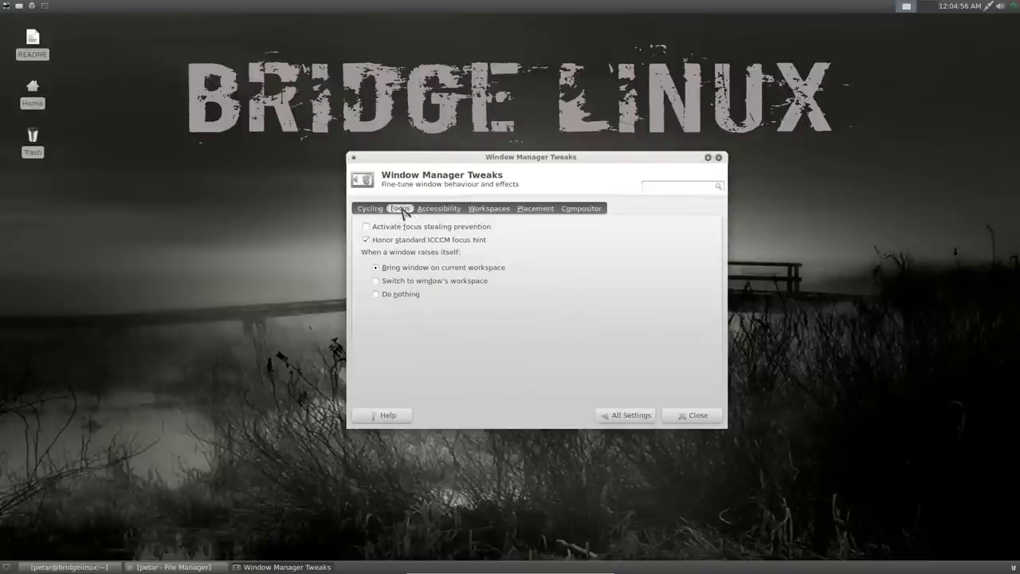
pyautogui.click(439, 209)
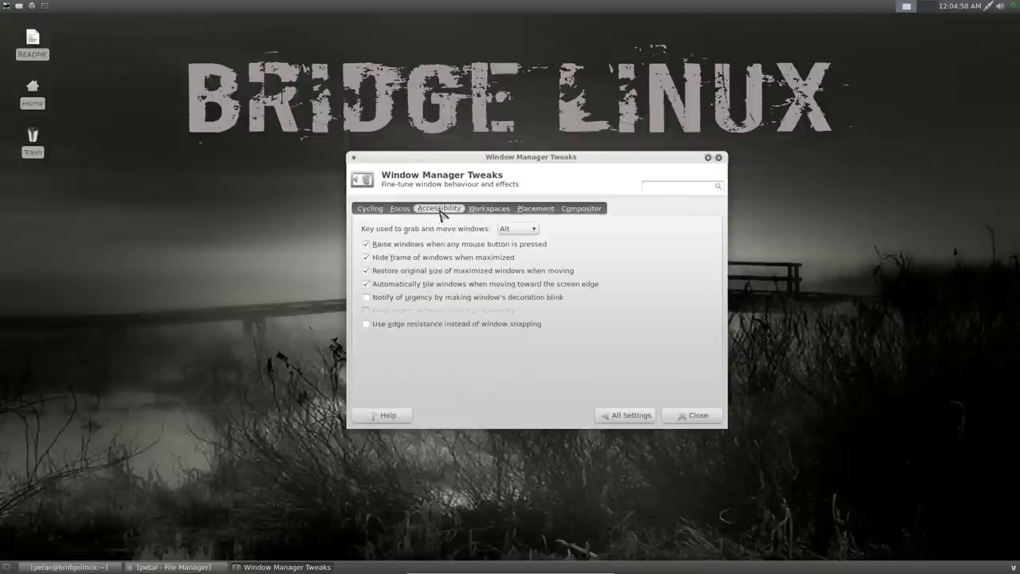
pyautogui.click(501, 213)
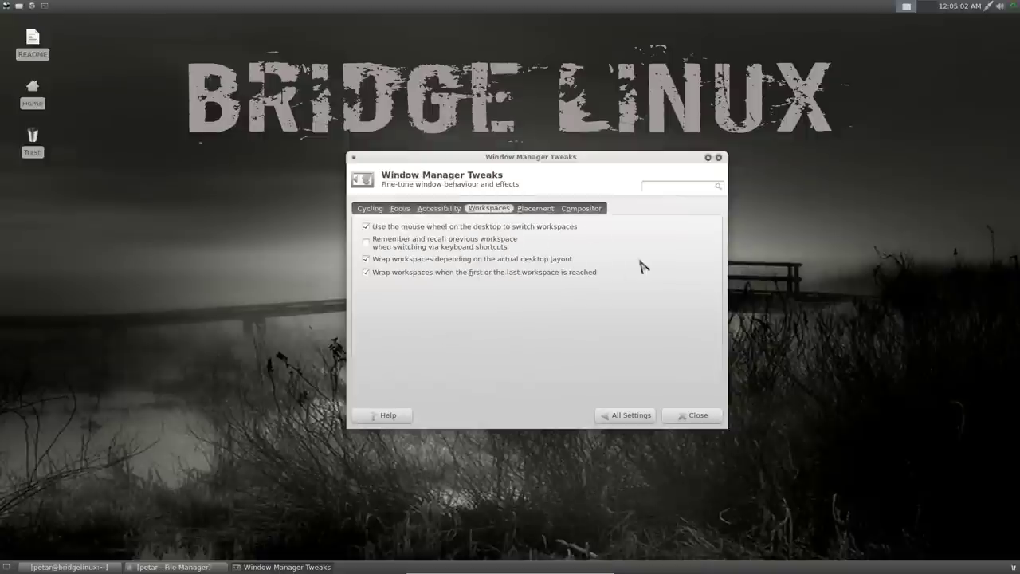
pyautogui.click(538, 212)
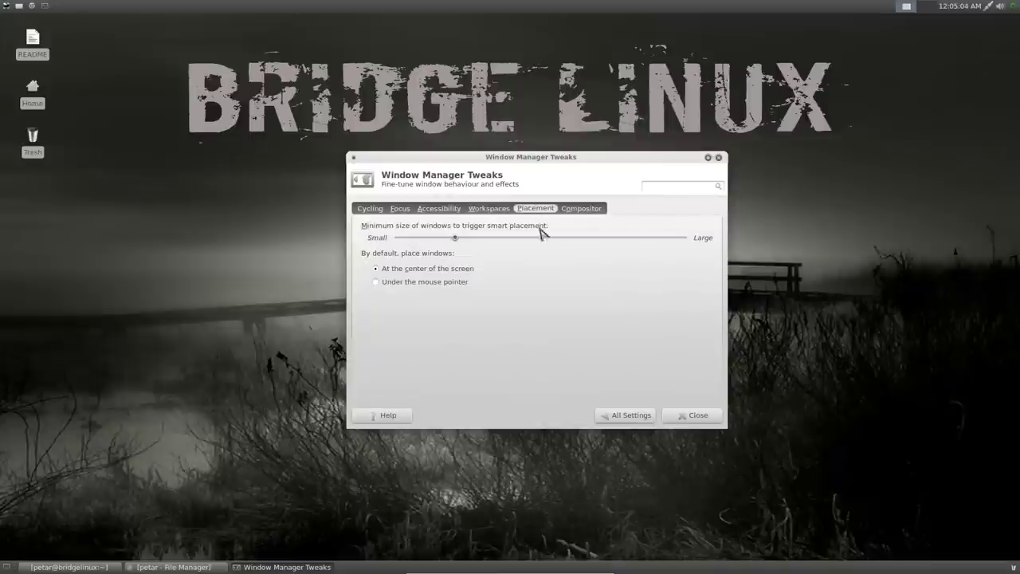
pyautogui.click(594, 215)
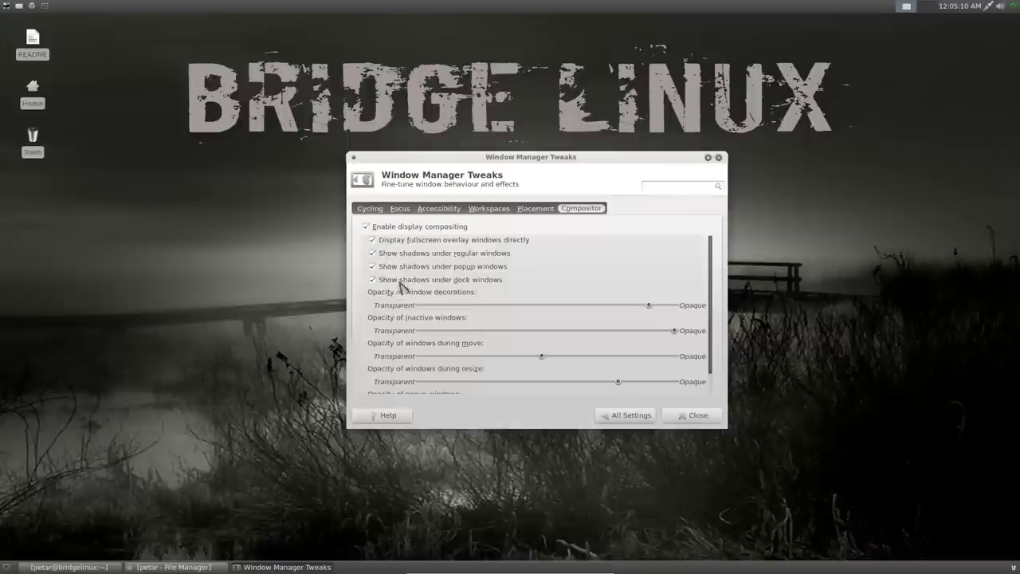
# - Lower the compositor's opacity of windows during move to nearly transparent and test it by moving the settings window
pyautogui.moveTo(650, 305)
pyautogui.mouseDown()
pyautogui.moveTo(464, 313)
pyautogui.moveTo(649, 313)
pyautogui.mouseUp()
pyautogui.moveTo(547, 358); pyautogui.dragTo(435, 360)
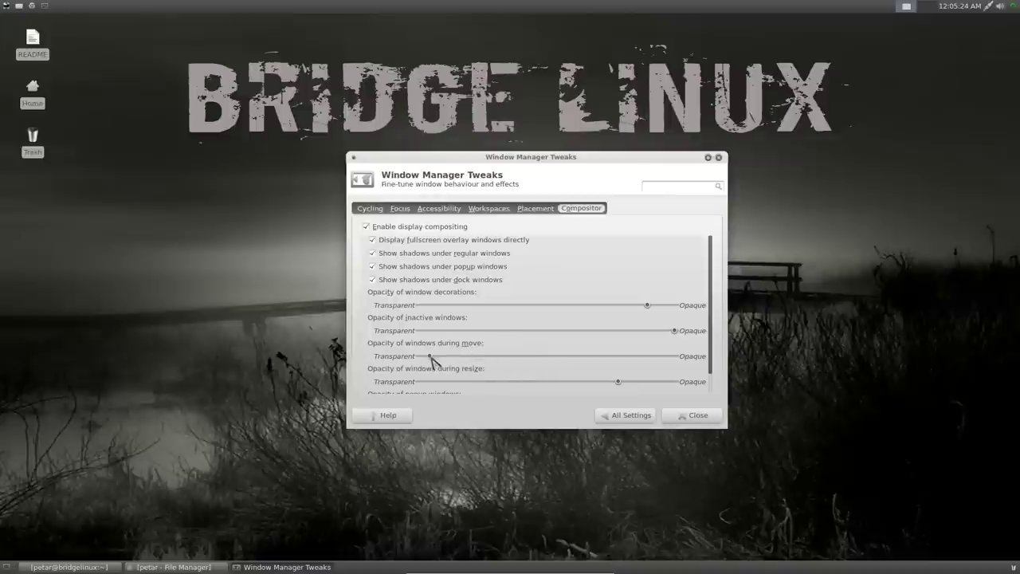
pyautogui.moveTo(551, 161); pyautogui.dragTo(546, 157)
# - Raise the opacity of windows during move to about halfway, test it by moving the window, and return to the settings overview
pyautogui.moveTo(426, 357); pyautogui.dragTo(551, 358)
pyautogui.moveTo(547, 152); pyautogui.dragTo(573, 168)
pyautogui.moveTo(732, 365); pyautogui.dragTo(735, 393)
pyautogui.click(657, 428)
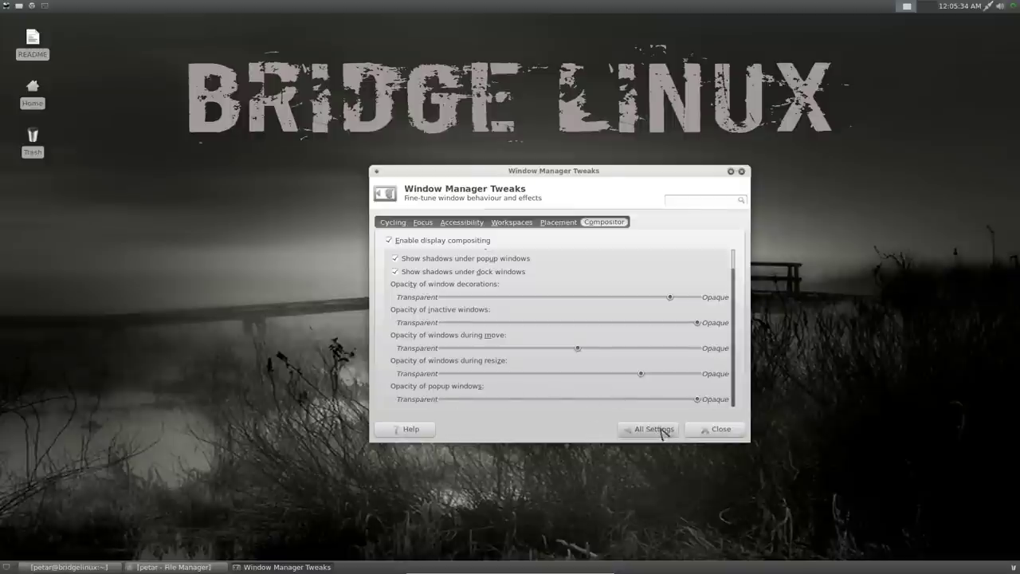
# - Examine the Workspaces general and margins settings, switching between the two workspaces, and return to the settings overview
pyautogui.click(512, 312)
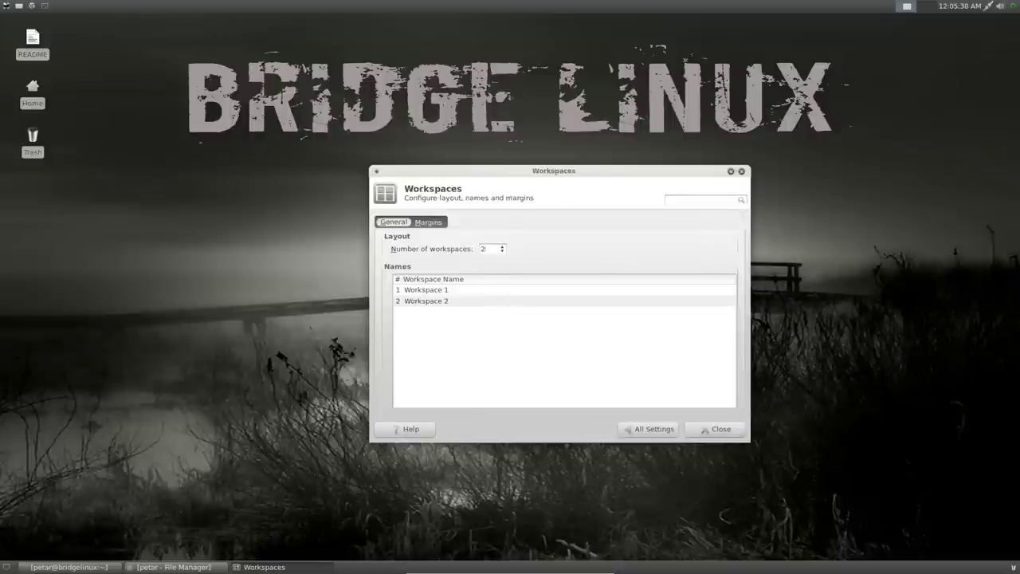
pyautogui.click(927, 8)
pyautogui.click(910, 7)
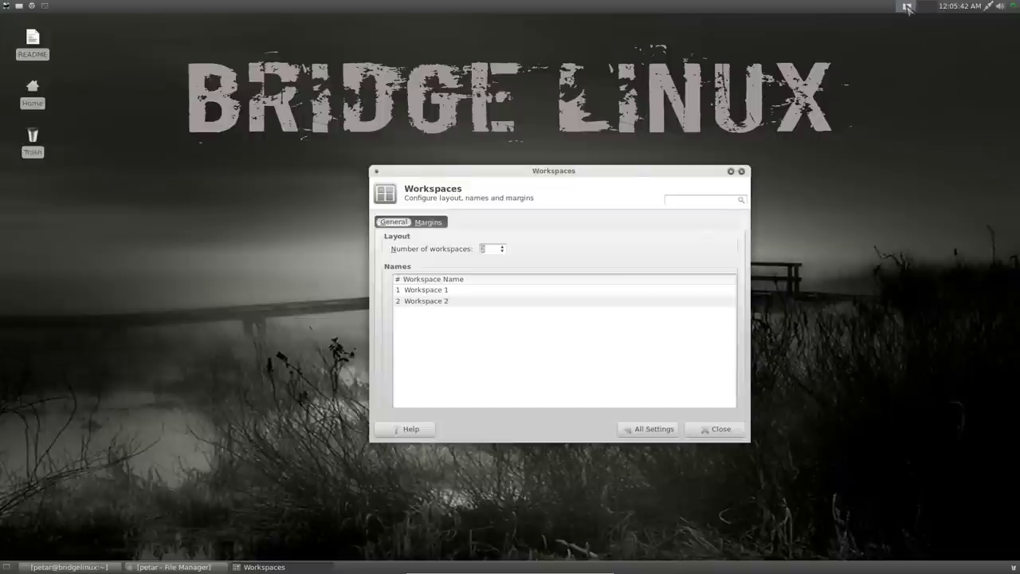
pyautogui.click(429, 224)
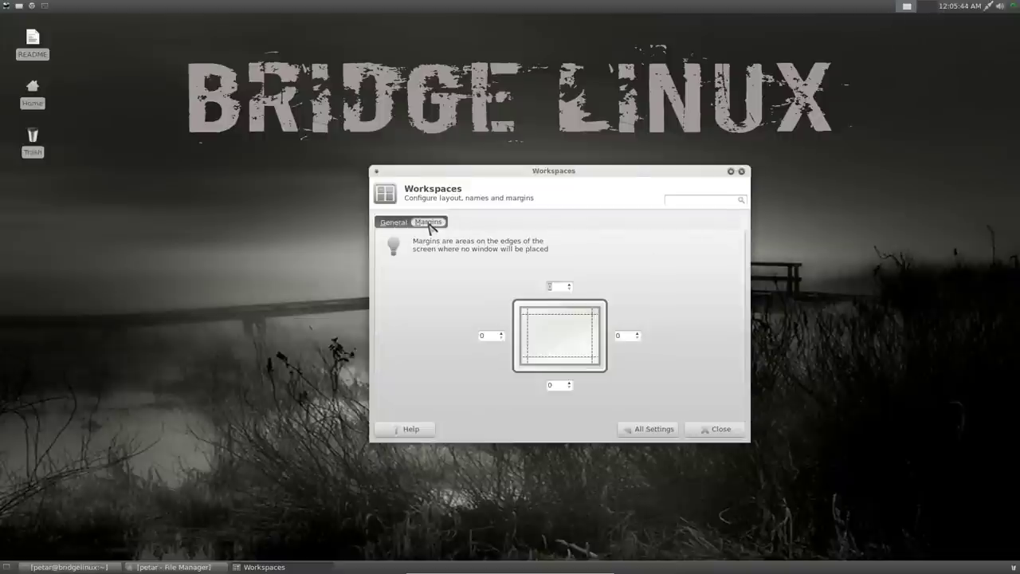
pyautogui.click(640, 431)
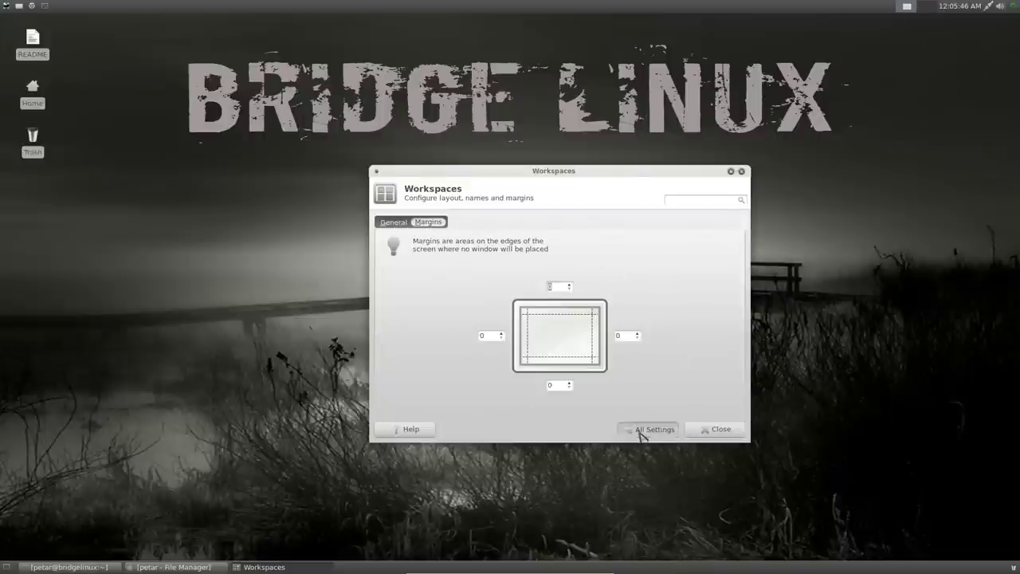
# - Examine the Display settings for resolution, refresh rate, rotation and reflection, and return to the settings overview
pyautogui.scroll(-3, 747, 322)
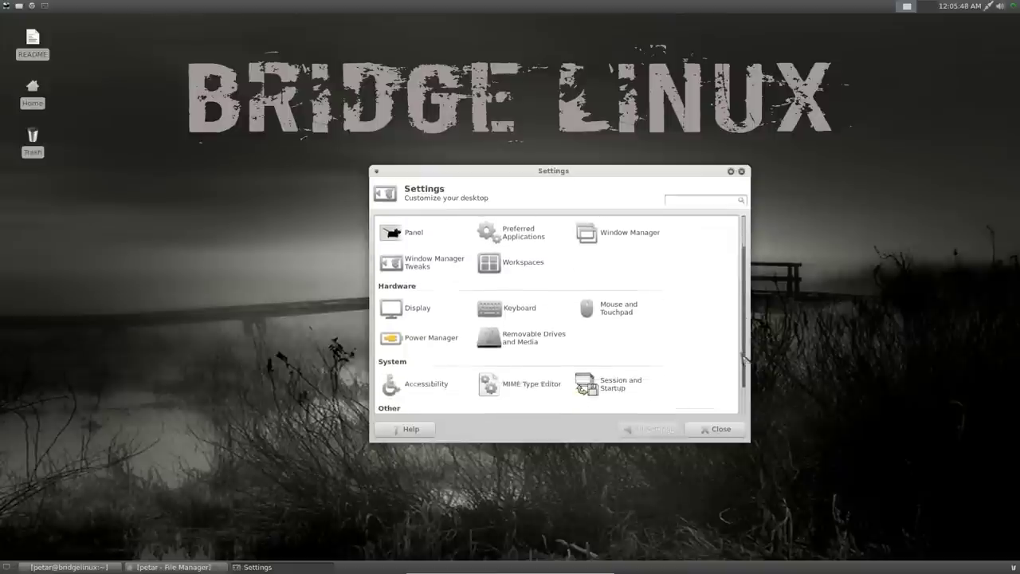
pyautogui.click(414, 274)
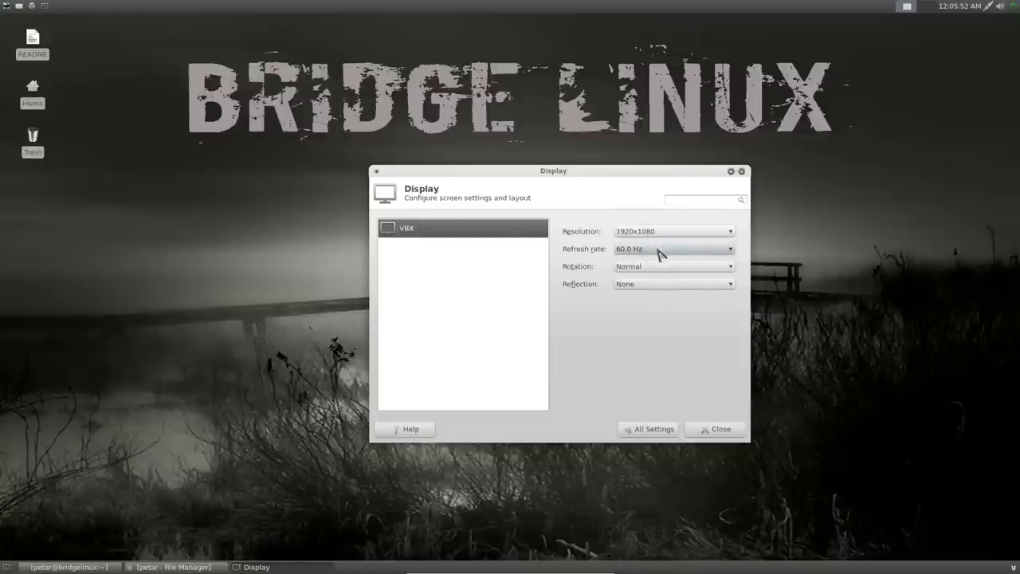
pyautogui.click(646, 430)
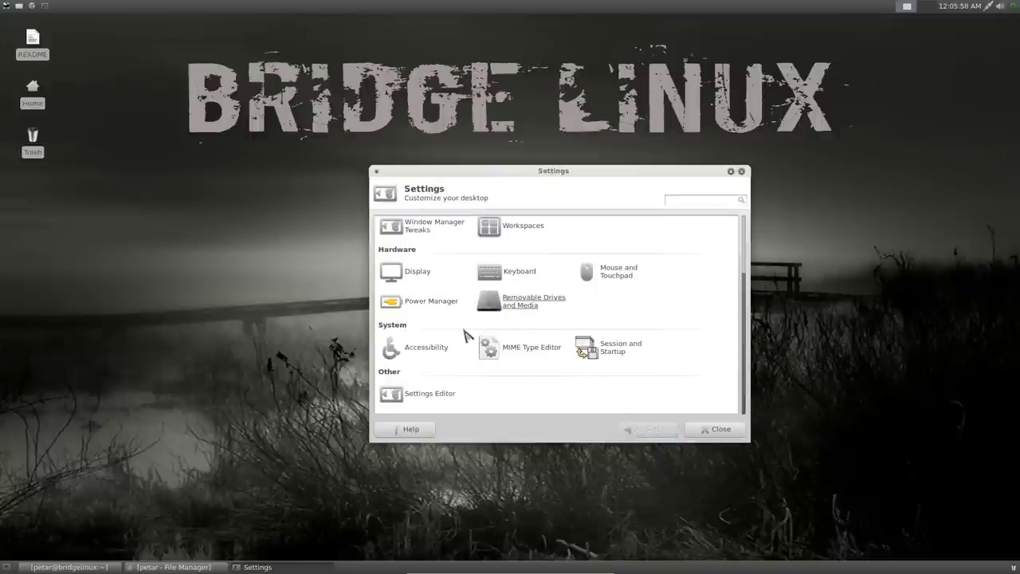
# - Examine the Keyboard behavior, application shortcuts and layout settings, switch the layout's system defaults off and back on, and return to the settings overview
pyautogui.click(518, 275)
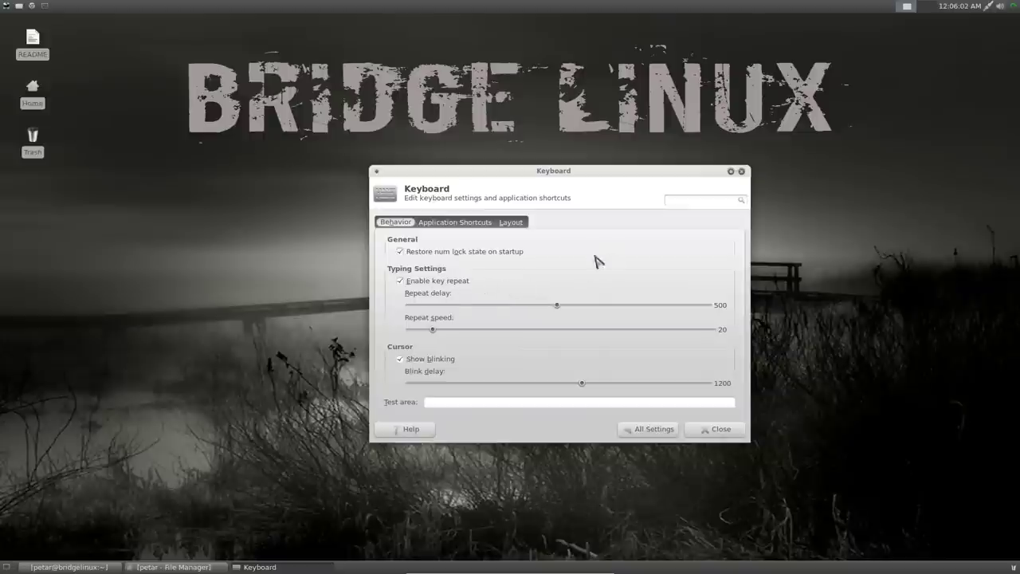
pyautogui.click(438, 226)
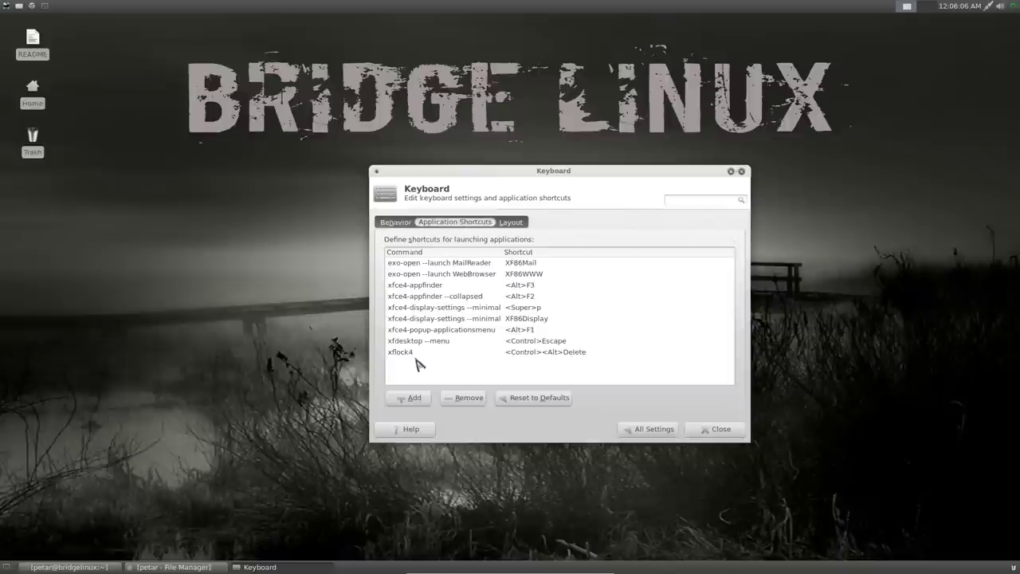
pyautogui.click(517, 226)
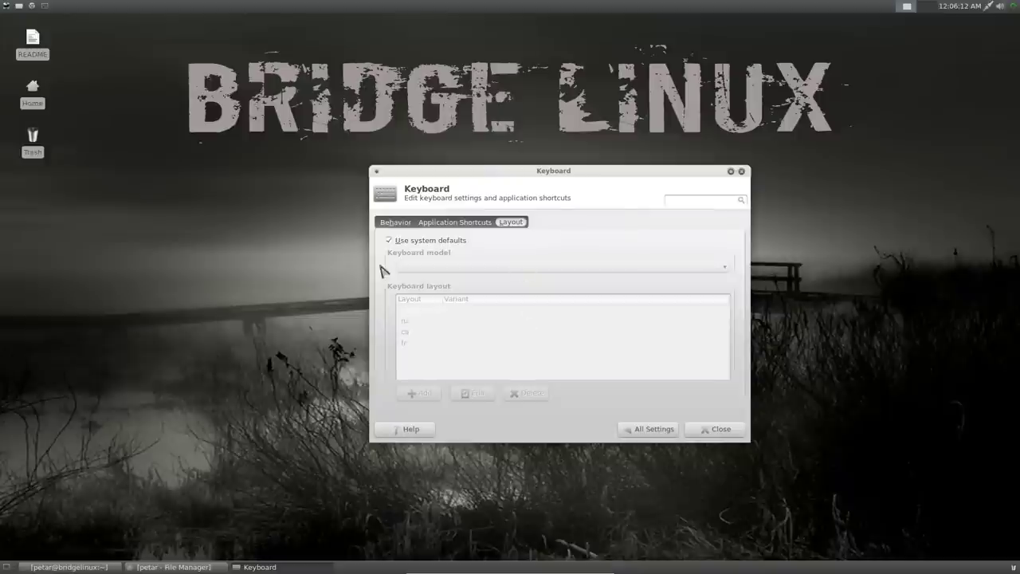
pyautogui.click(389, 241)
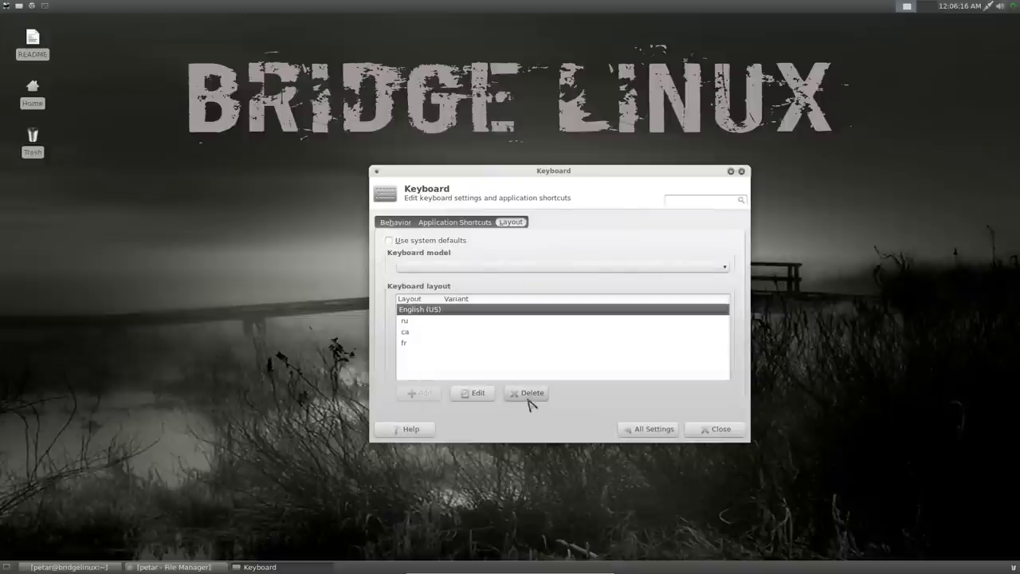
pyautogui.click(390, 240)
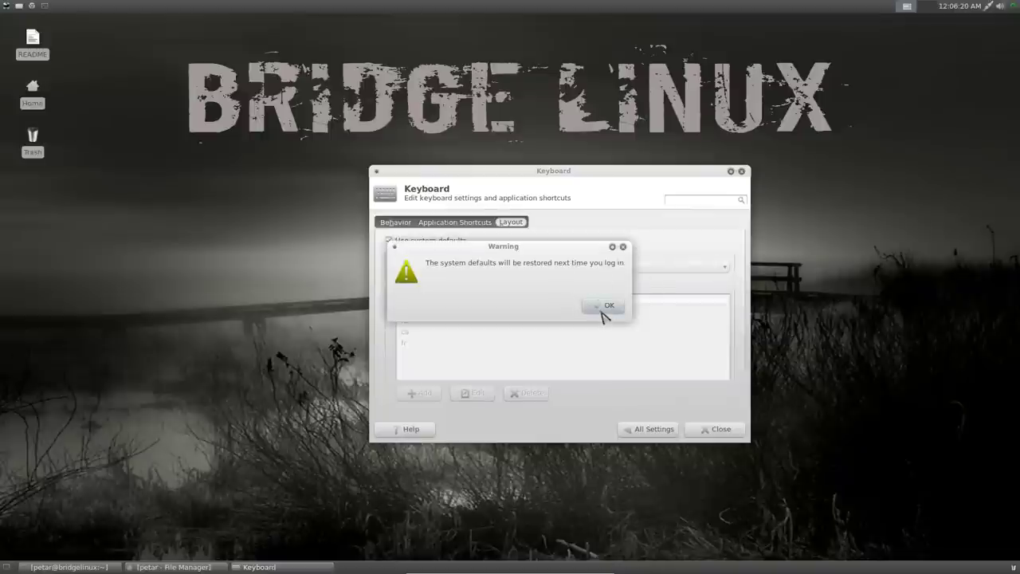
pyautogui.click(606, 306)
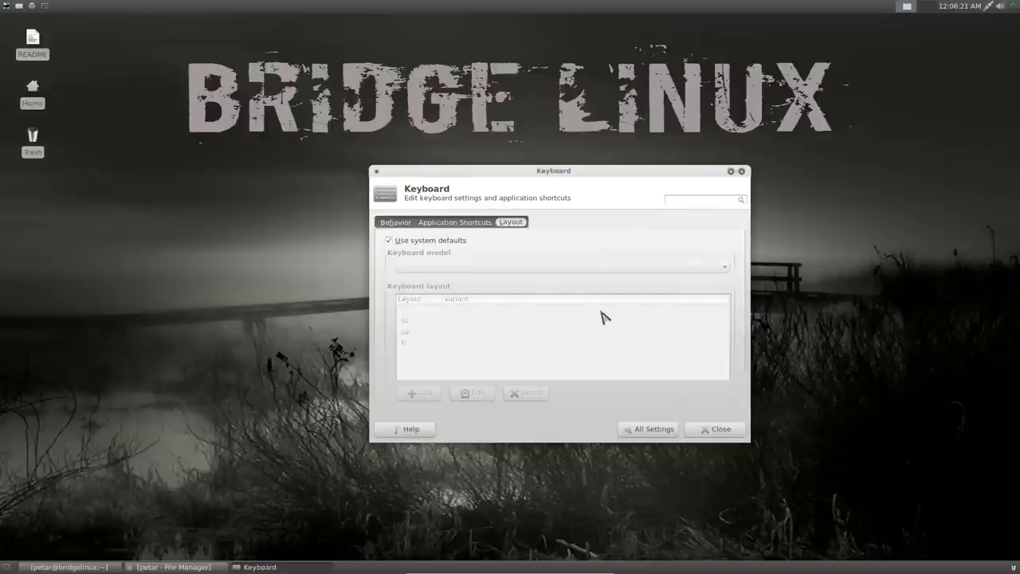
pyautogui.click(653, 432)
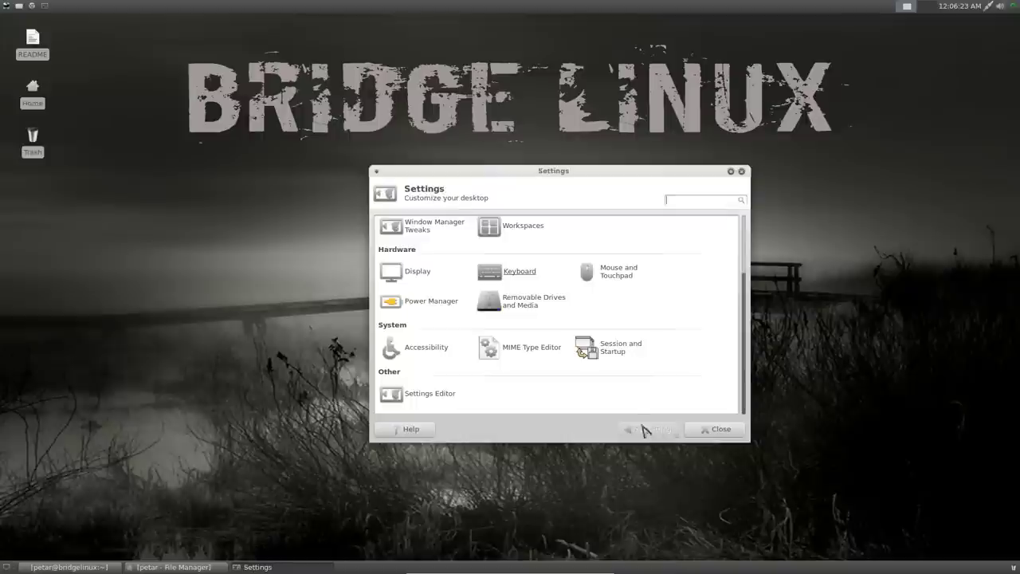
# - Examine the Mouse and Touchpad settings for devices, behavior and cursor theme
pyautogui.click(621, 276)
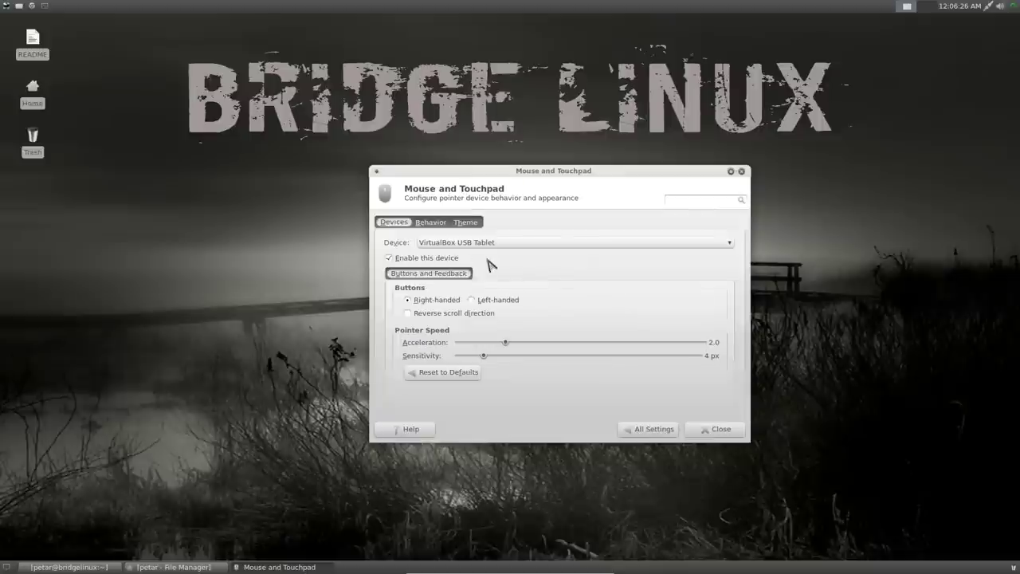
pyautogui.click(430, 223)
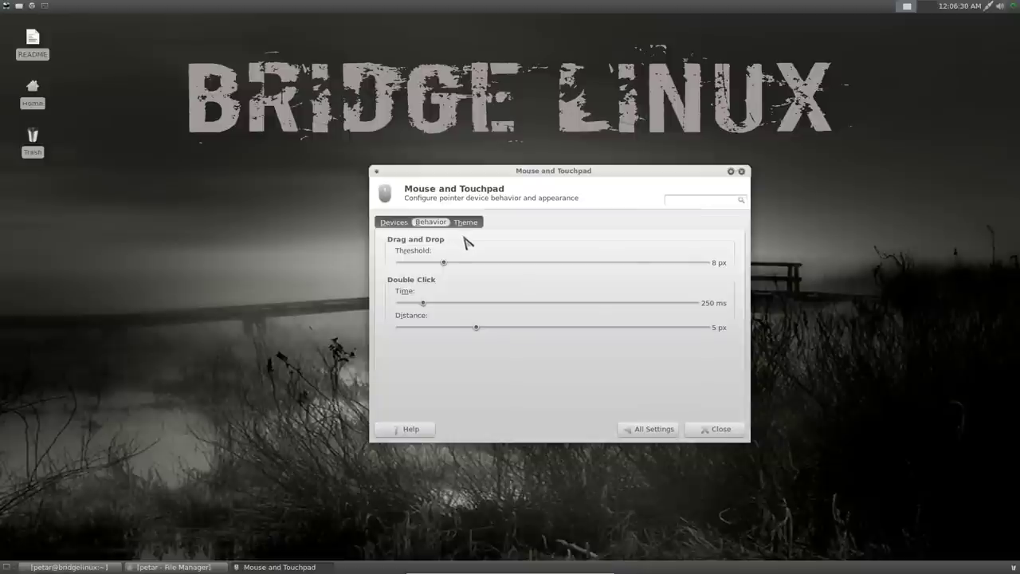
pyautogui.click(469, 225)
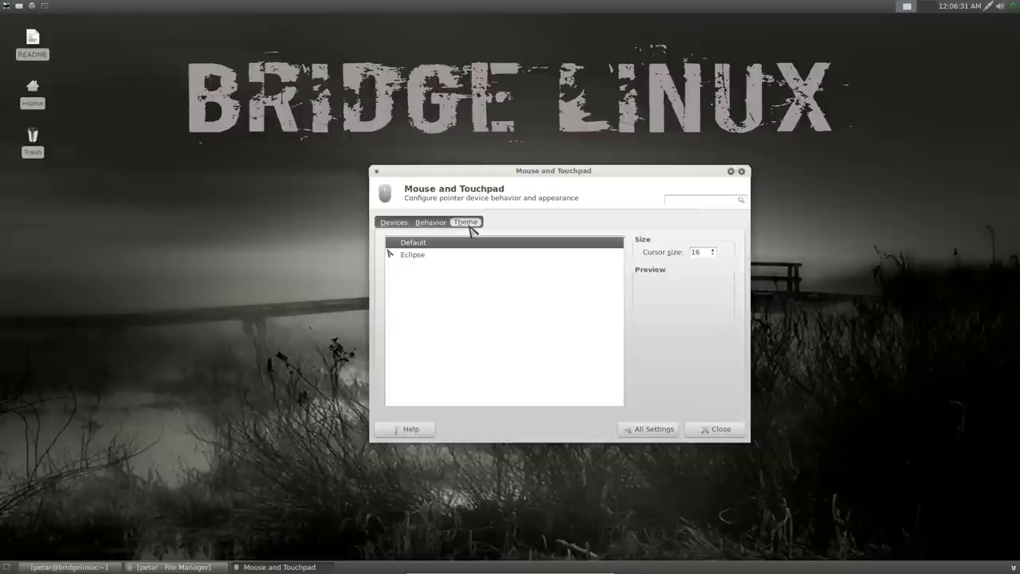
# - Compare the Default and Eclipse cursor themes, leave Eclipse selected, and return to the settings overview
pyautogui.click(416, 255)
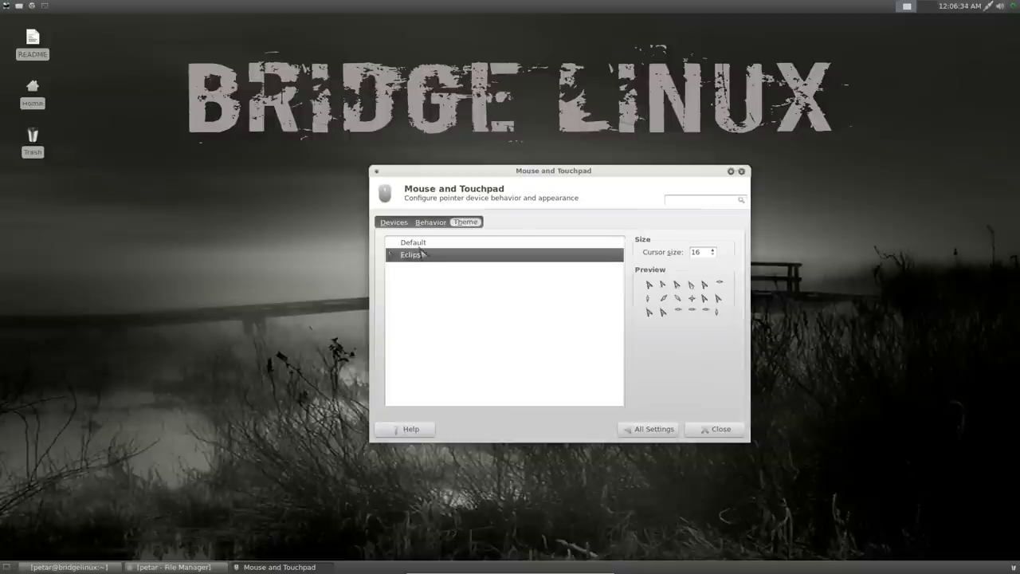
pyautogui.click(422, 243)
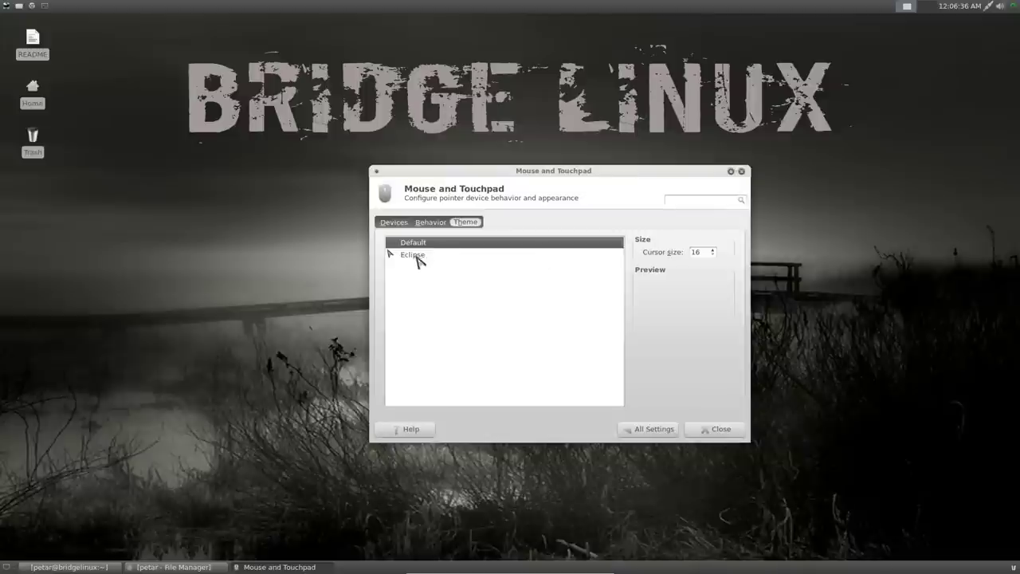
pyautogui.click(418, 257)
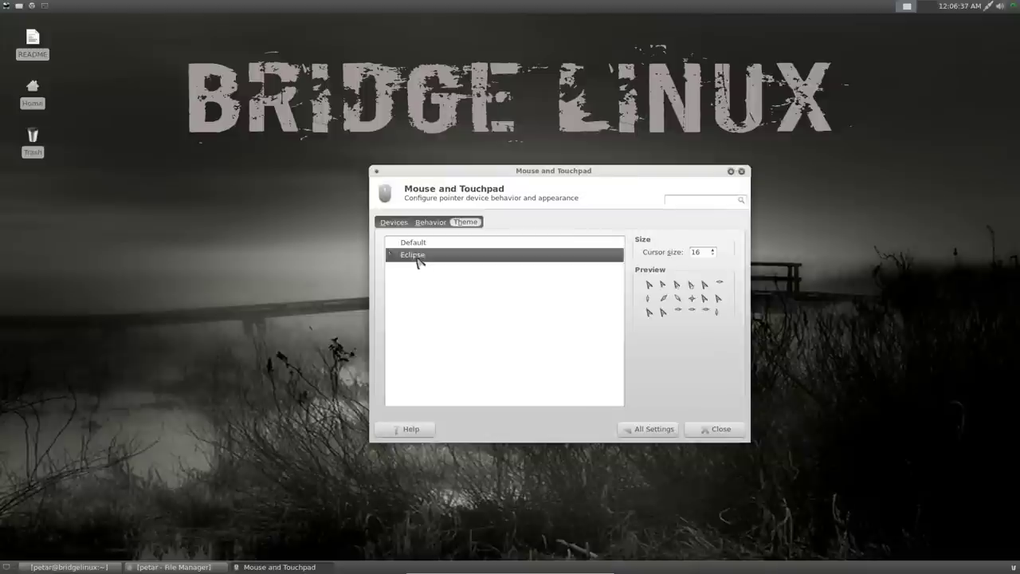
pyautogui.click(653, 429)
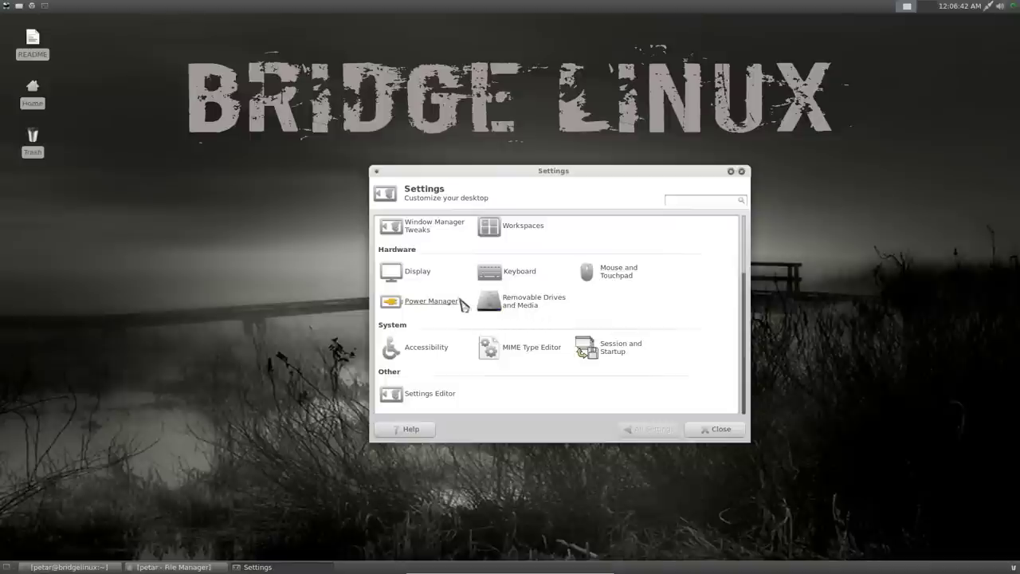
# - Examine the Power Manager's general, On AC and extended settings, and return to the settings overview
pyautogui.click(431, 306)
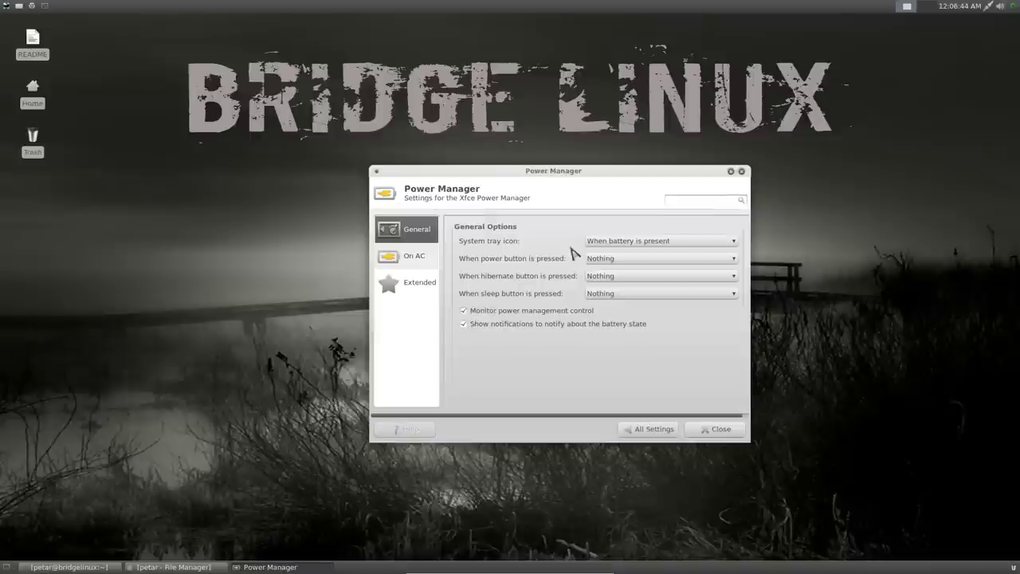
pyautogui.click(409, 263)
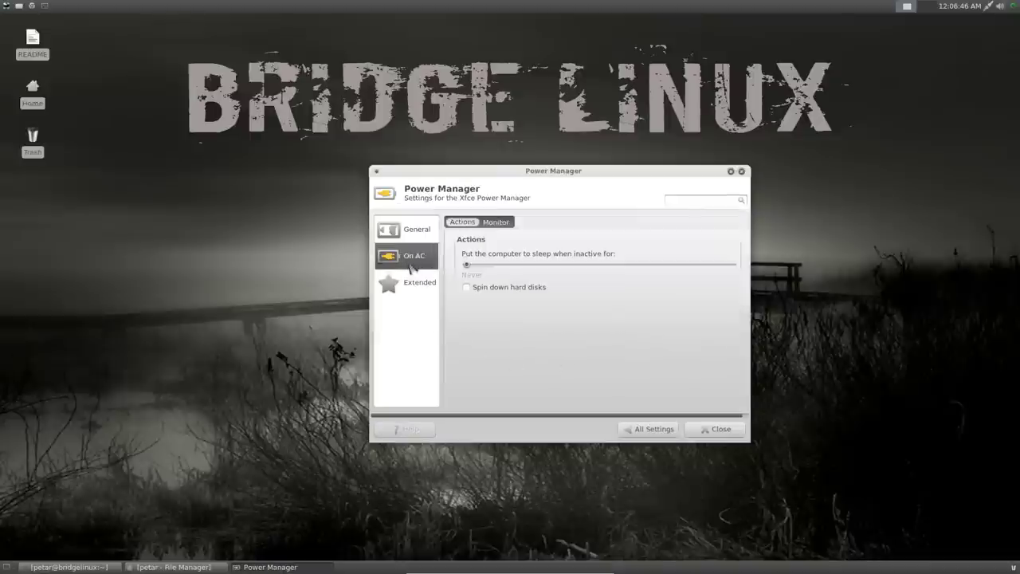
pyautogui.click(412, 289)
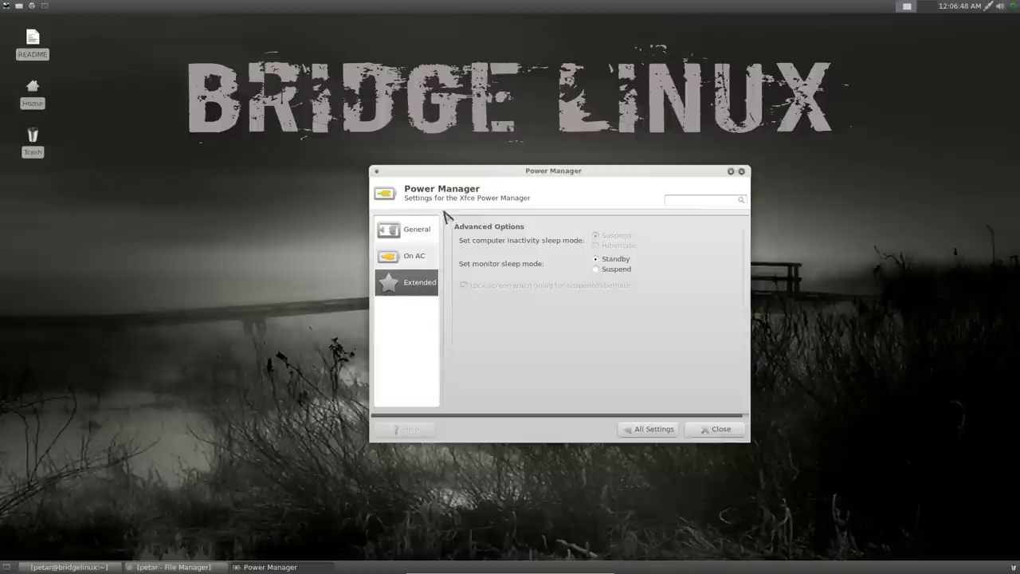
pyautogui.click(634, 429)
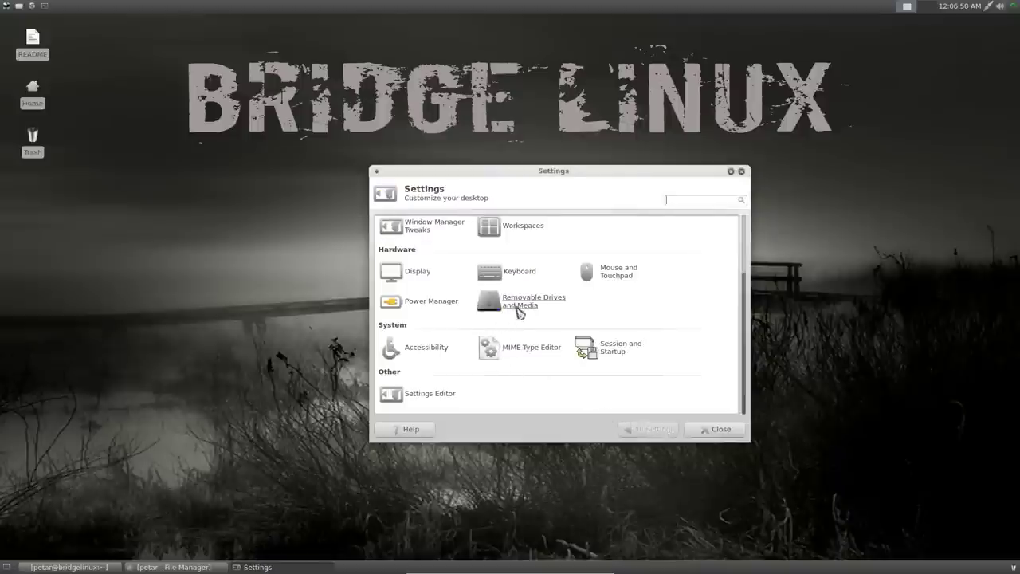
# - Examine the Accessibility settings for assistive technologies, keyboard and mouse emulation, and return to the settings overview
pyautogui.click(416, 353)
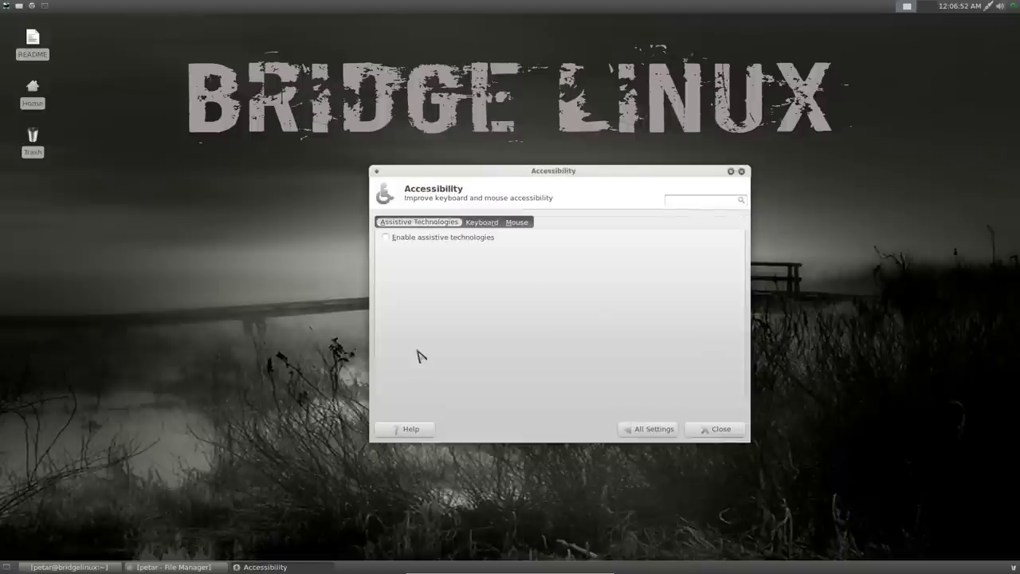
pyautogui.click(481, 223)
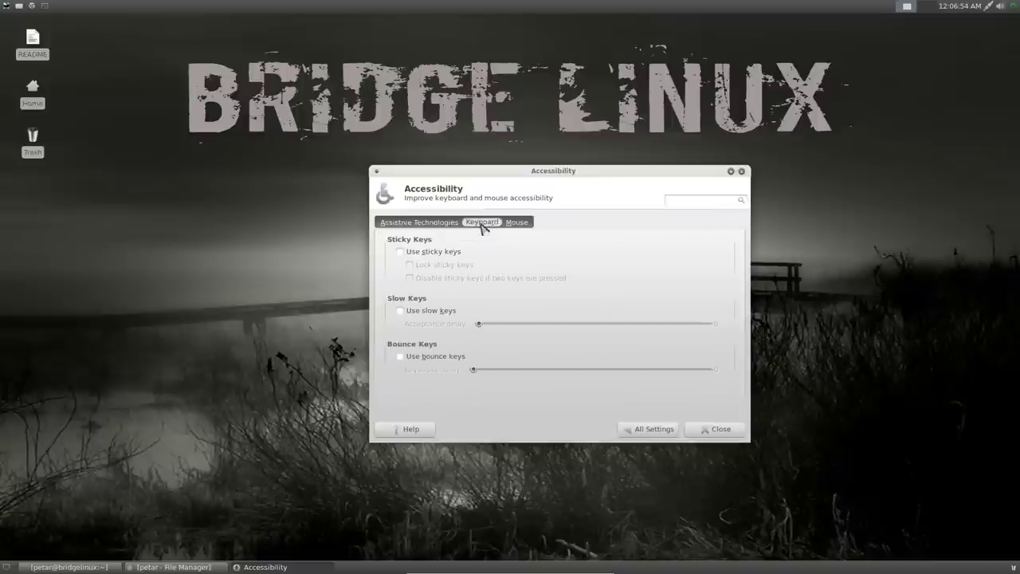
pyautogui.click(519, 224)
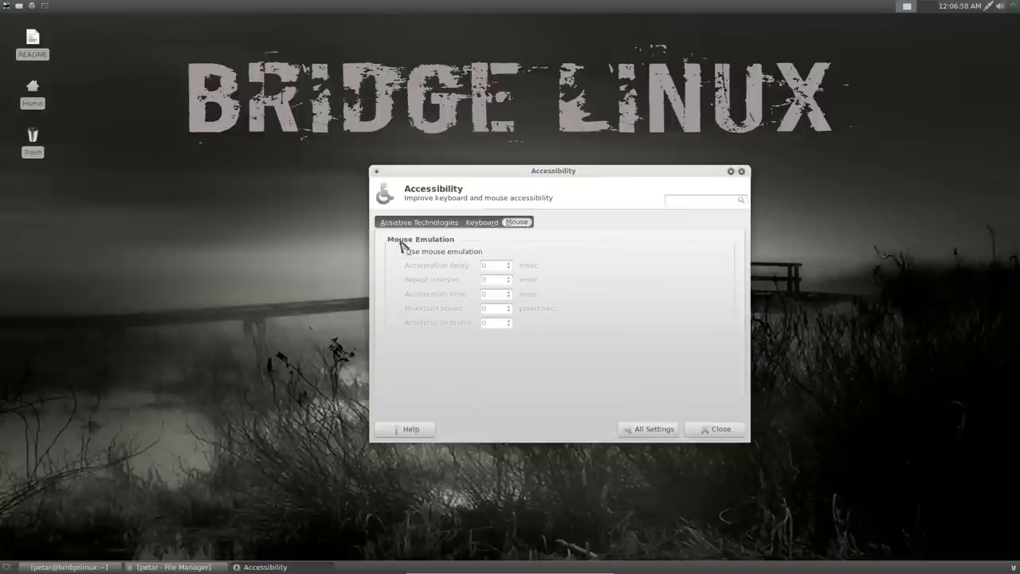
pyautogui.click(637, 429)
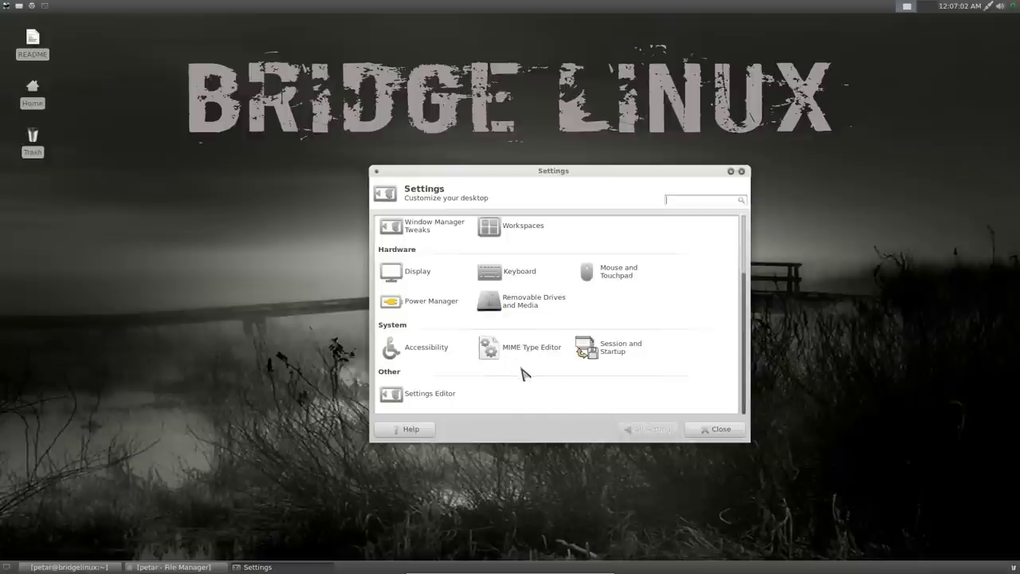
# - Examine the keyboard-layout, pointers, xfce4-appfinder and xfwm4 channels in the Settings Editor, and close both the editor and the settings manager
pyautogui.click(453, 401)
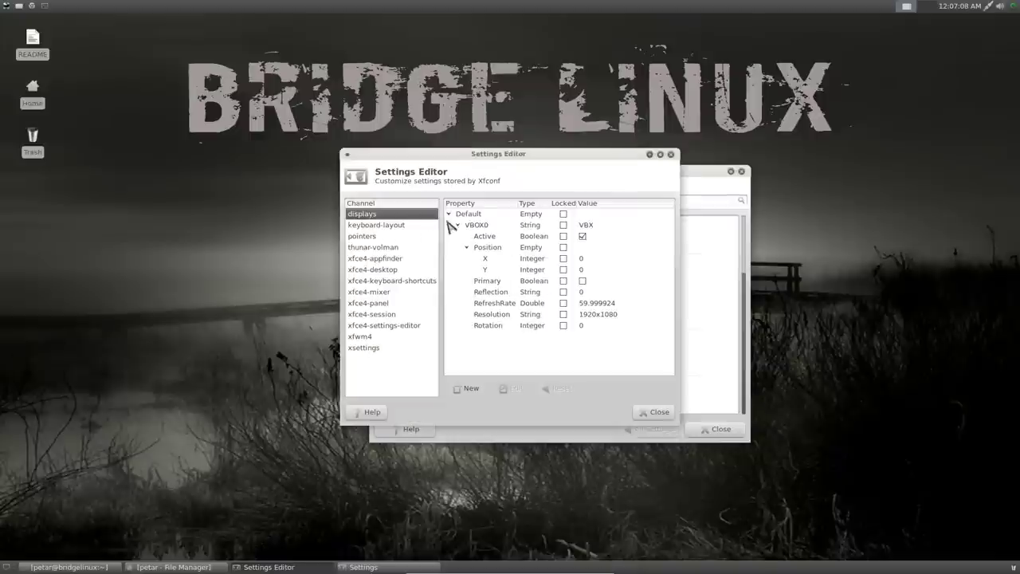
pyautogui.click(377, 226)
pyautogui.click(367, 238)
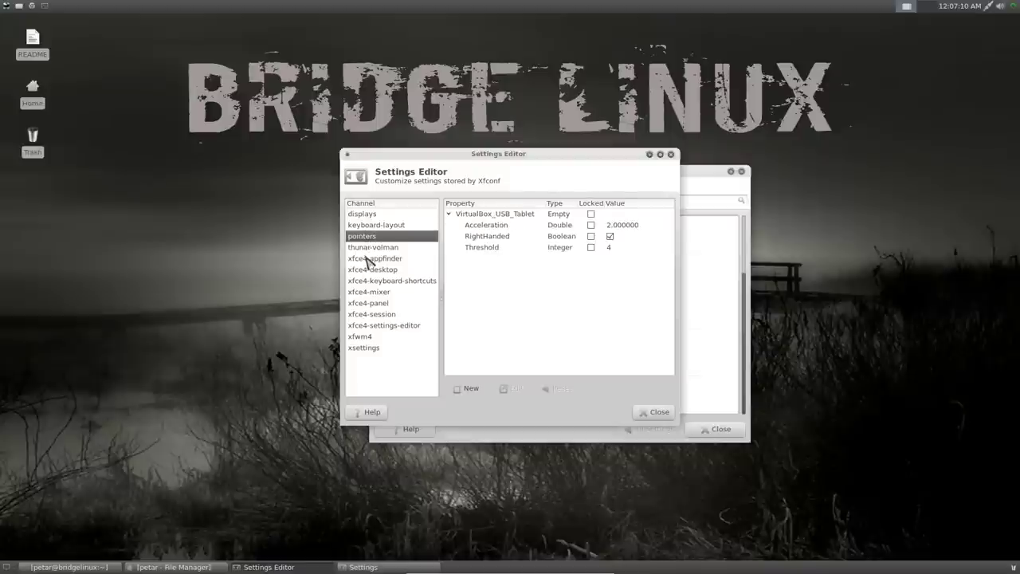
pyautogui.click(368, 260)
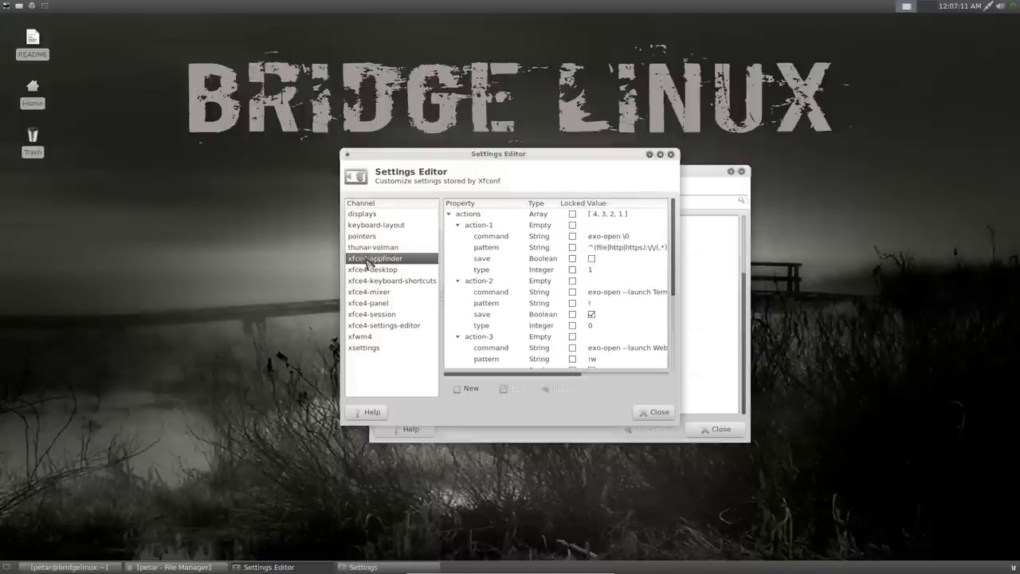
pyautogui.click(364, 338)
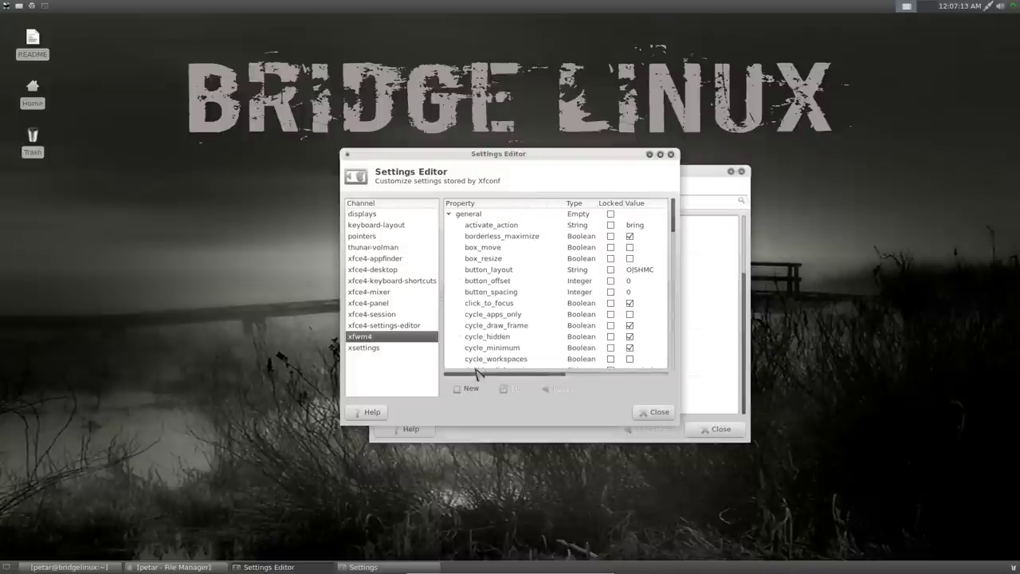
pyautogui.click(647, 413)
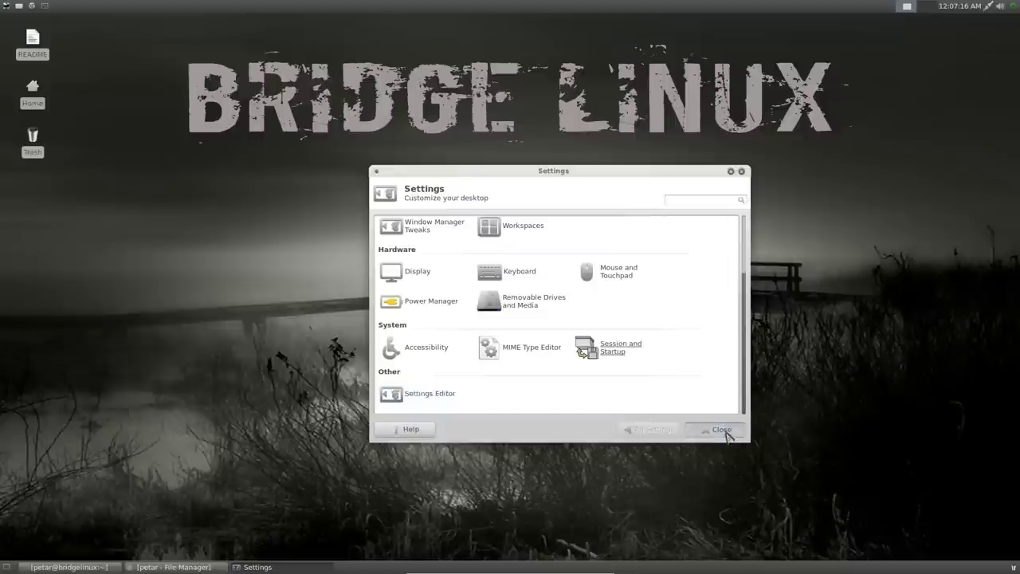
pyautogui.click(719, 430)
# - Browse the installed settings, accessories and graphics applications, and launch the GNU Image Manipulation Program to view its workspace before closing it
pyautogui.click(6, 7)
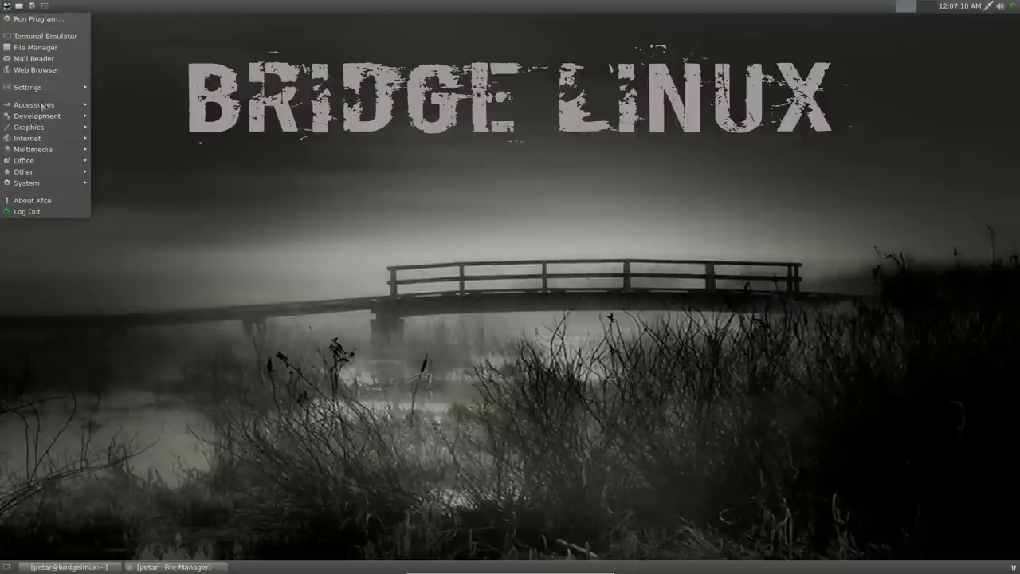
pyautogui.moveTo(47, 89)
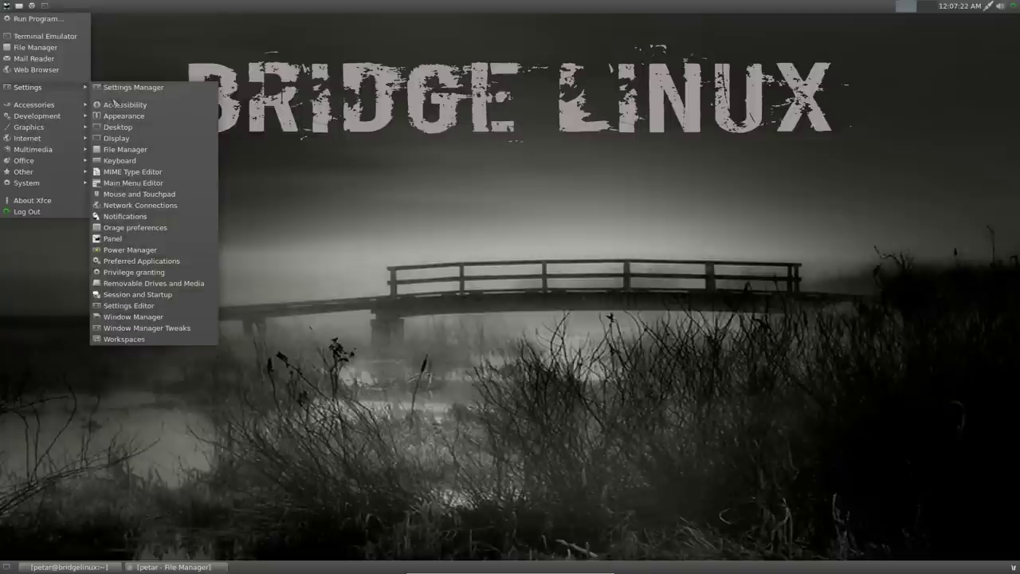
pyautogui.moveTo(41, 110)
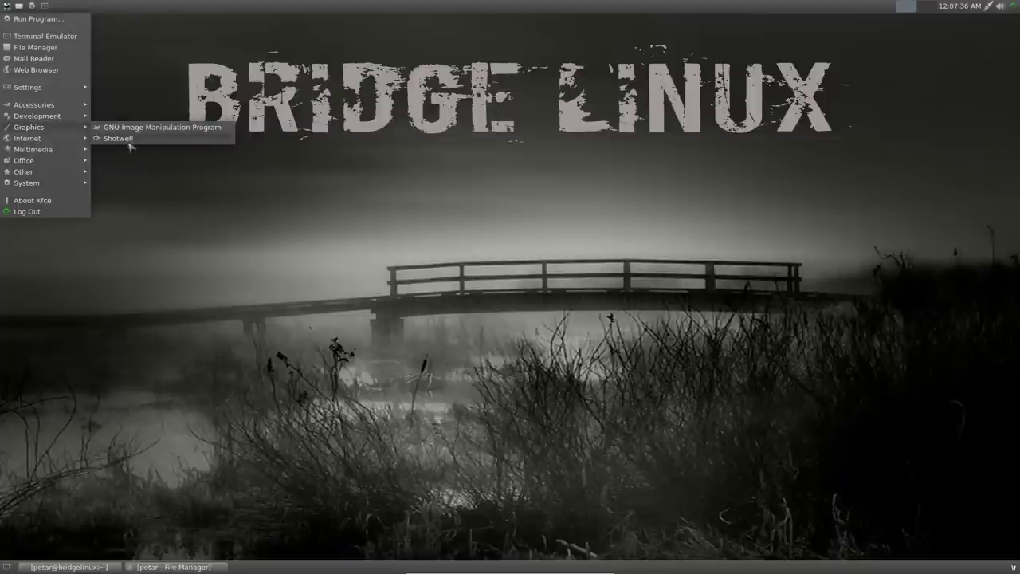
pyautogui.click(140, 129)
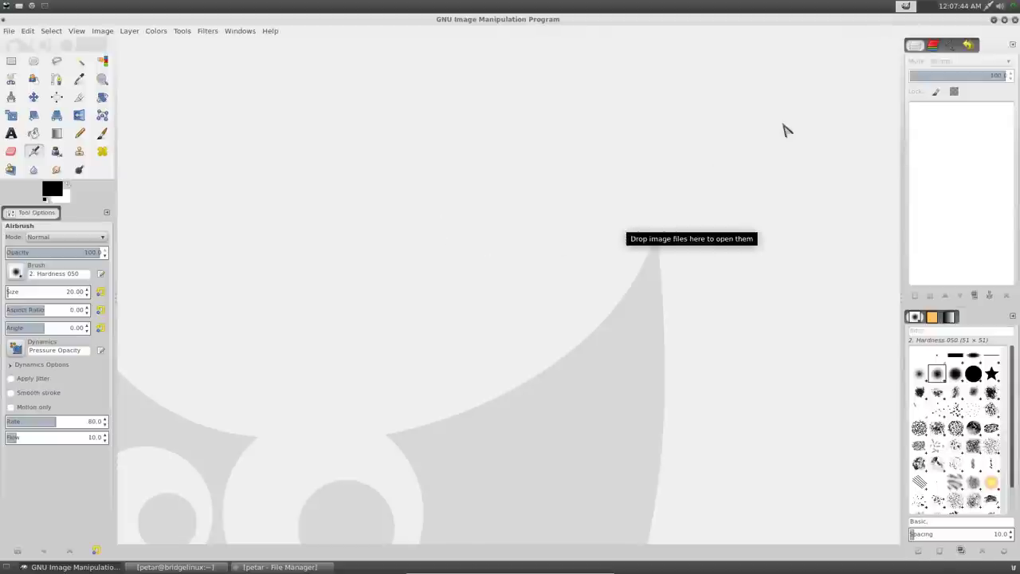
pyautogui.click(1015, 20)
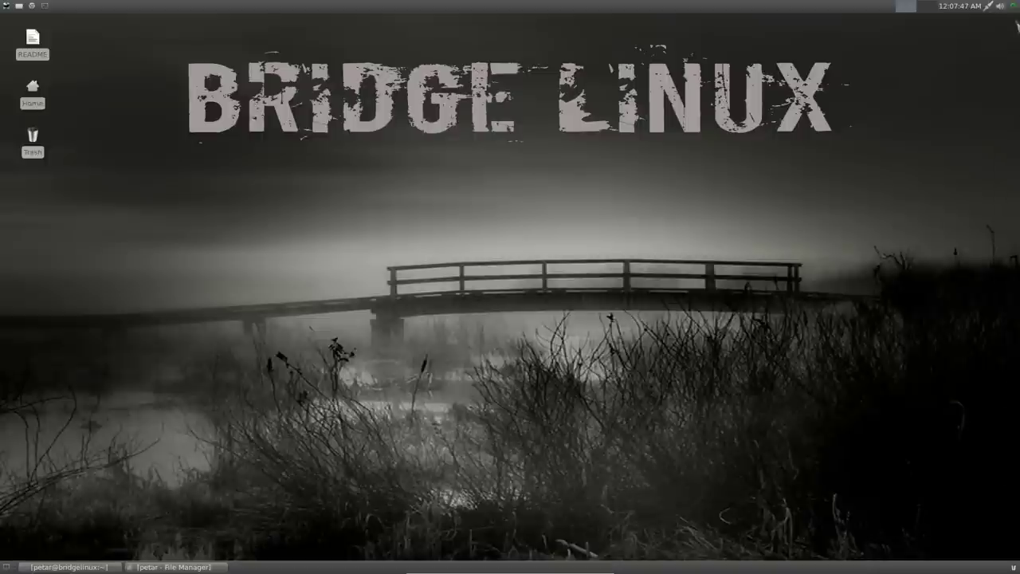
# - Browse the internet, multimedia and office application categories and launch LibreOffice Writer
pyautogui.click(7, 6)
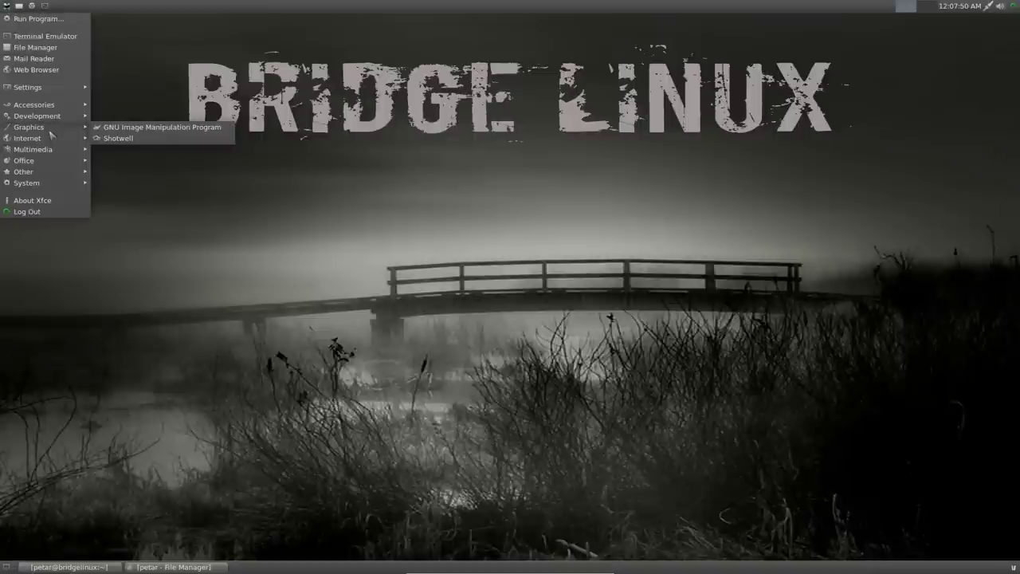
pyautogui.moveTo(52, 141)
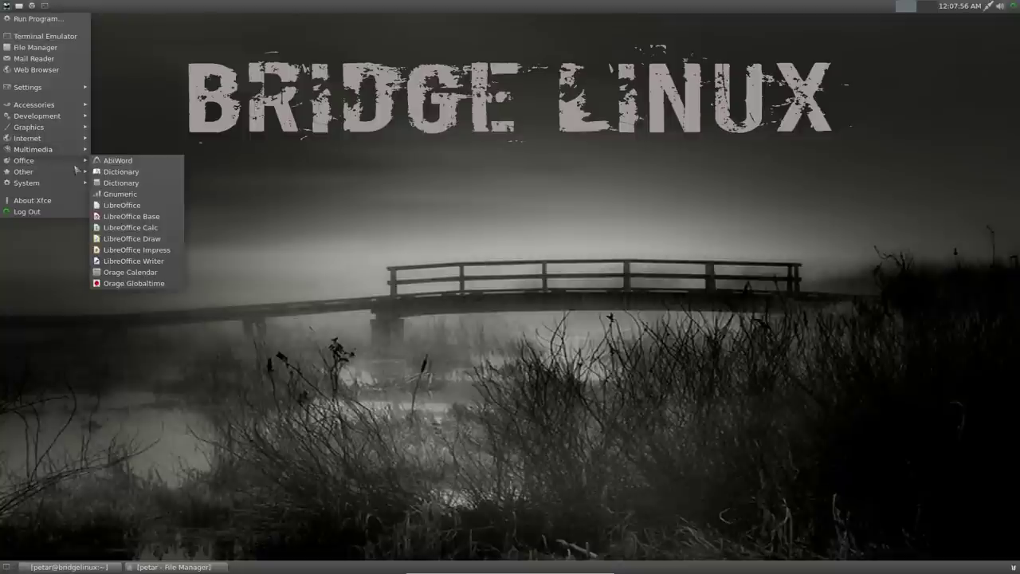
pyautogui.click(130, 263)
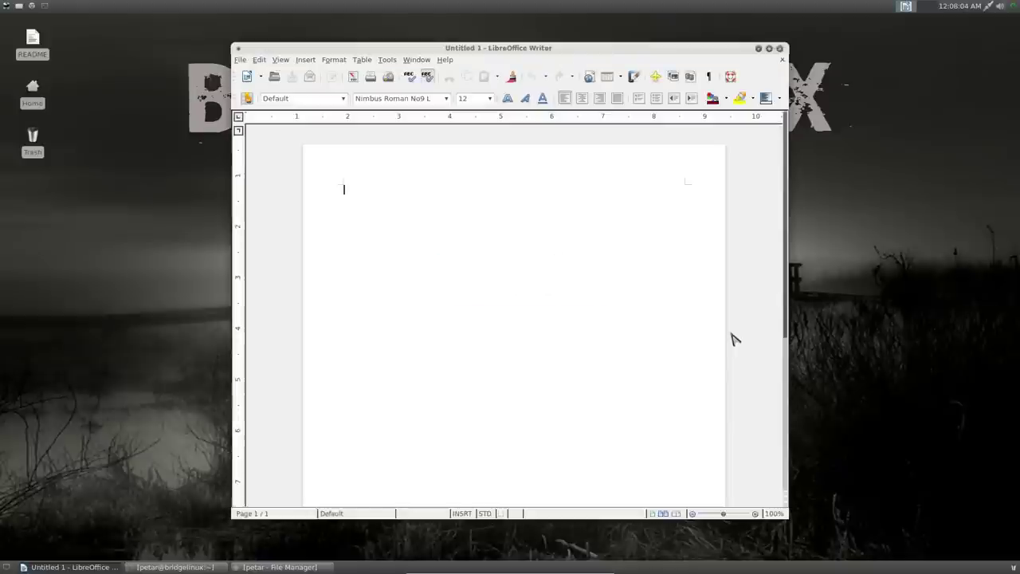
# - View the LibreOffice version information, highlight the version number, and close both the dialog and Writer
pyautogui.click(445, 60)
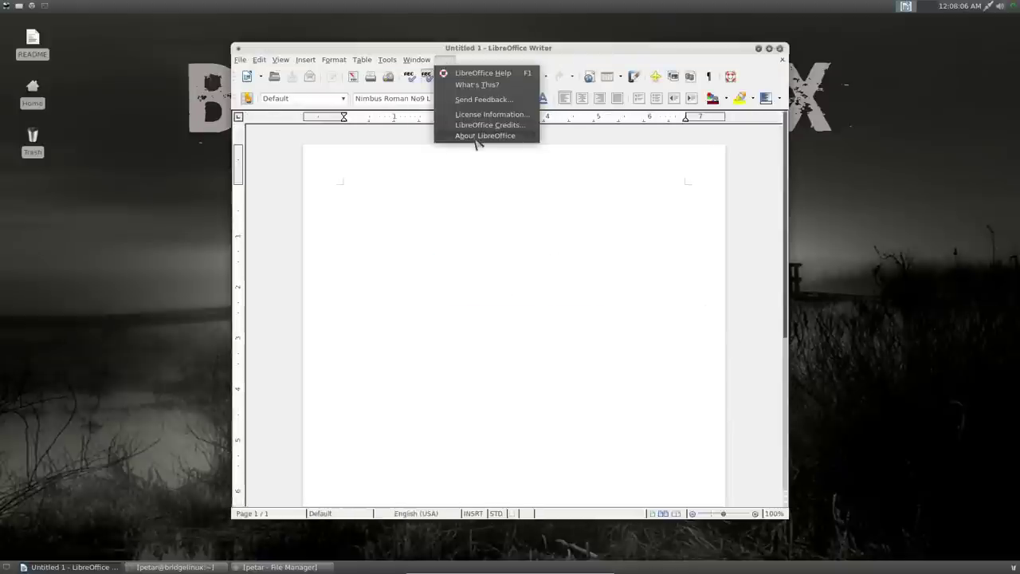
pyautogui.click(476, 139)
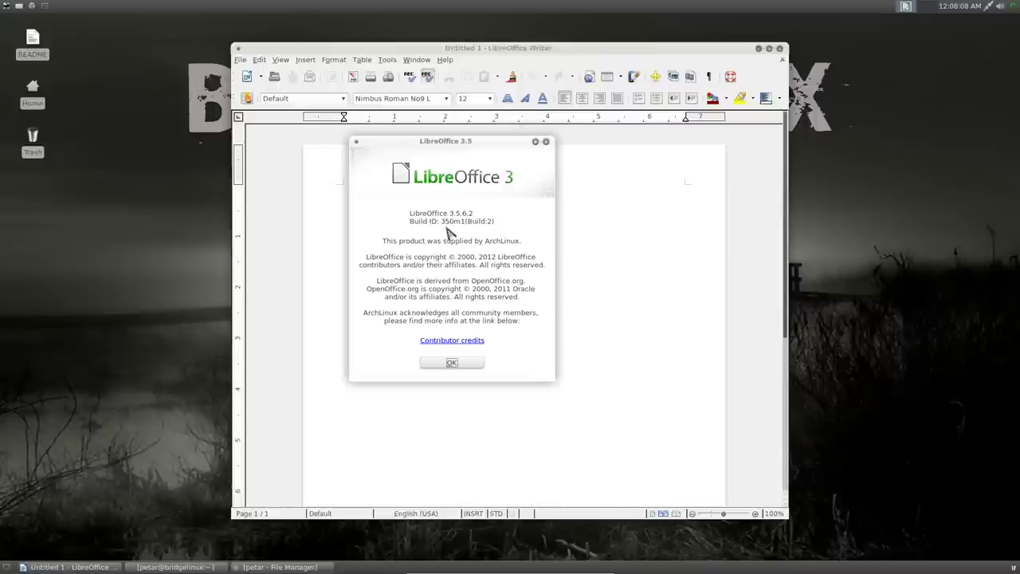
pyautogui.moveTo(448, 213); pyautogui.dragTo(476, 213)
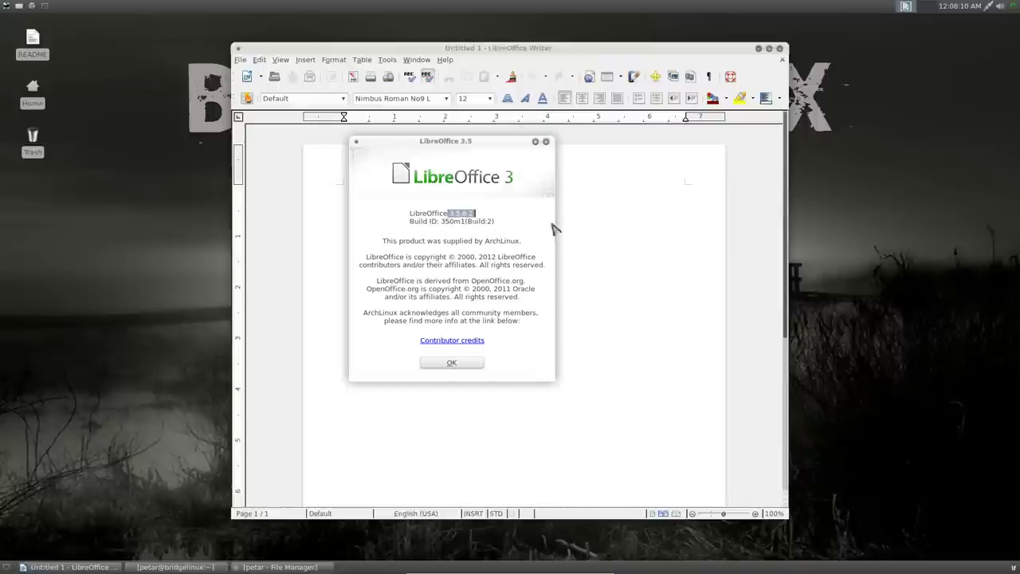
pyautogui.click(454, 363)
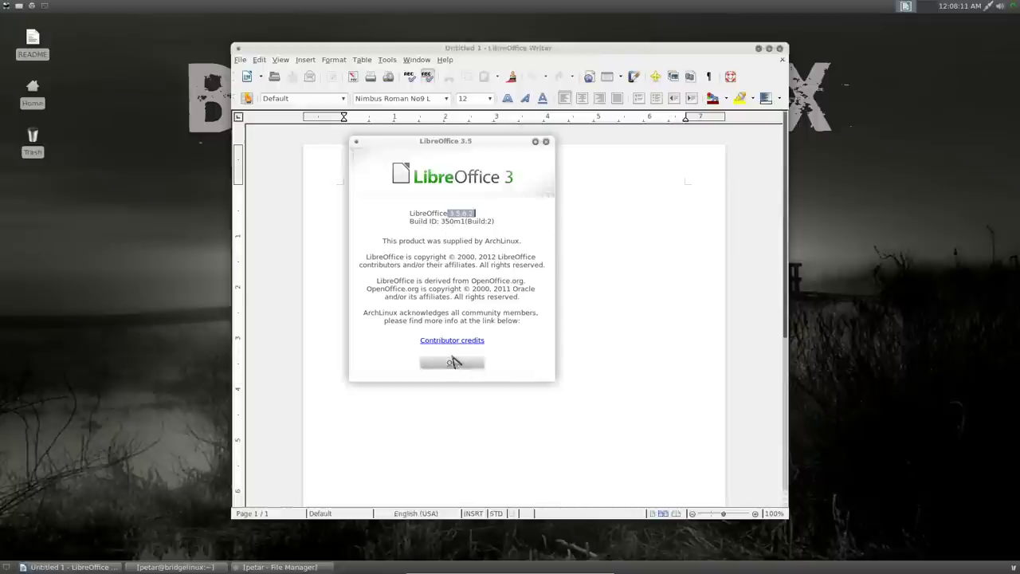
pyautogui.click(780, 48)
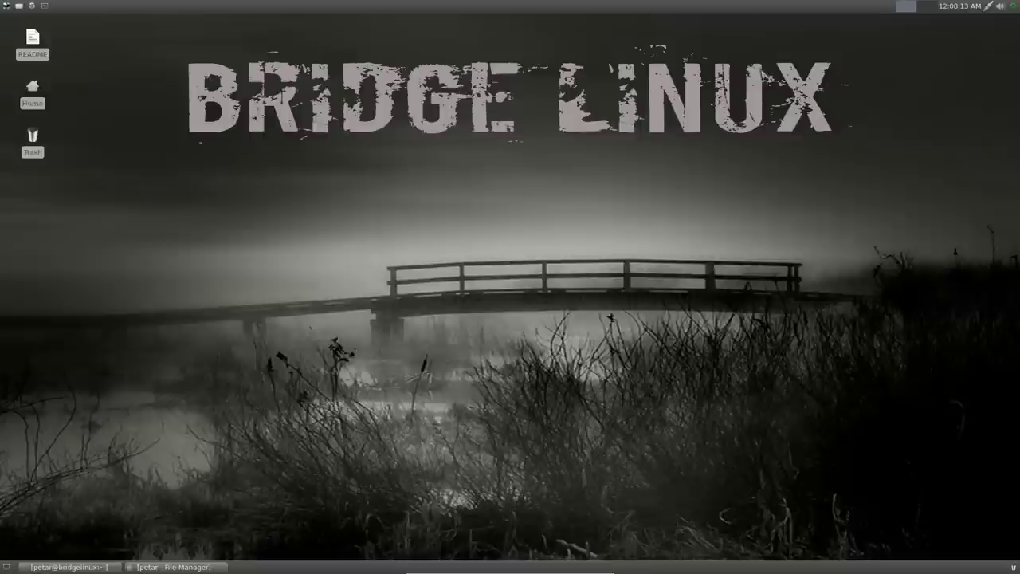
# - Browse the installed applications in the Other and System categories without launching any
pyautogui.click(6, 5)
pyautogui.moveTo(42, 173)
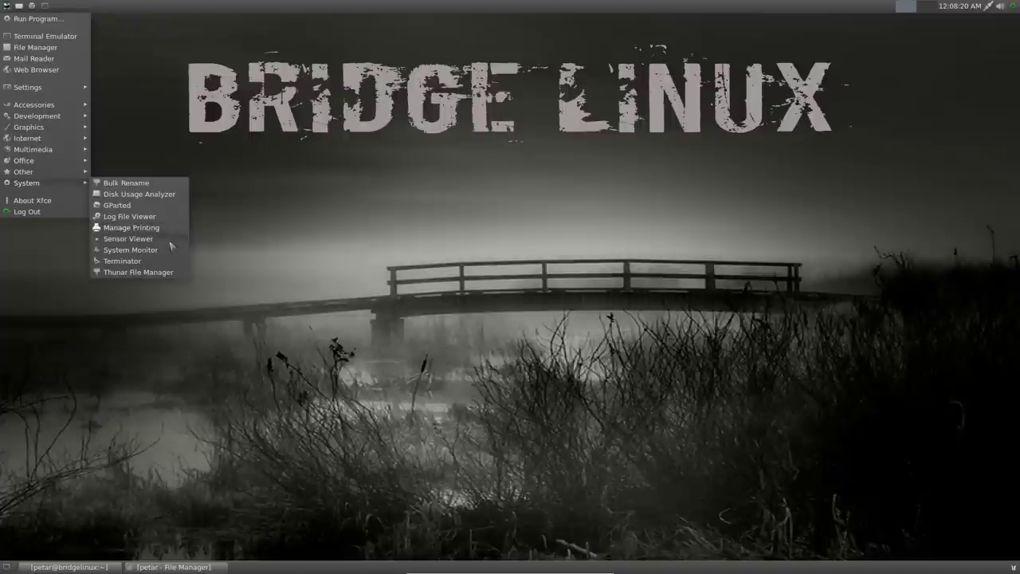
pyautogui.click(148, 77)
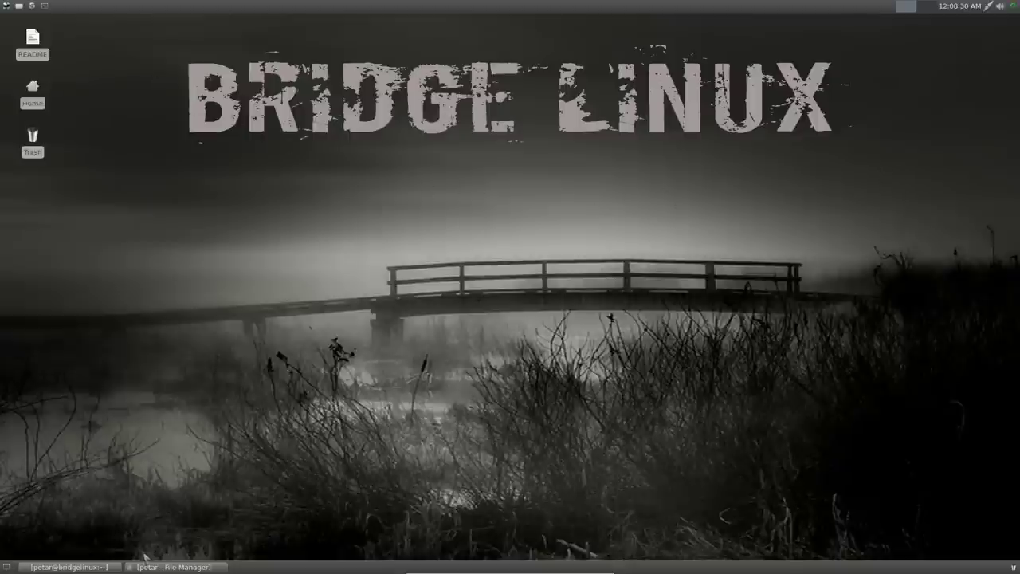
# - Close the minimized file manager window and shut down the machine from the open terminal with sudo shutdown -h now
pyautogui.click(163, 566)
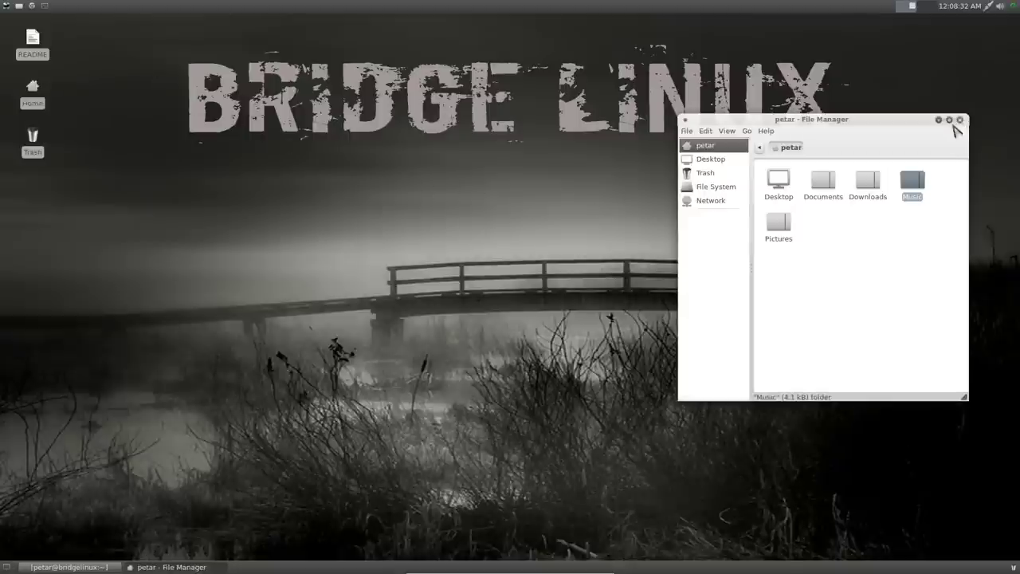
pyautogui.click(959, 120)
pyautogui.click(70, 567)
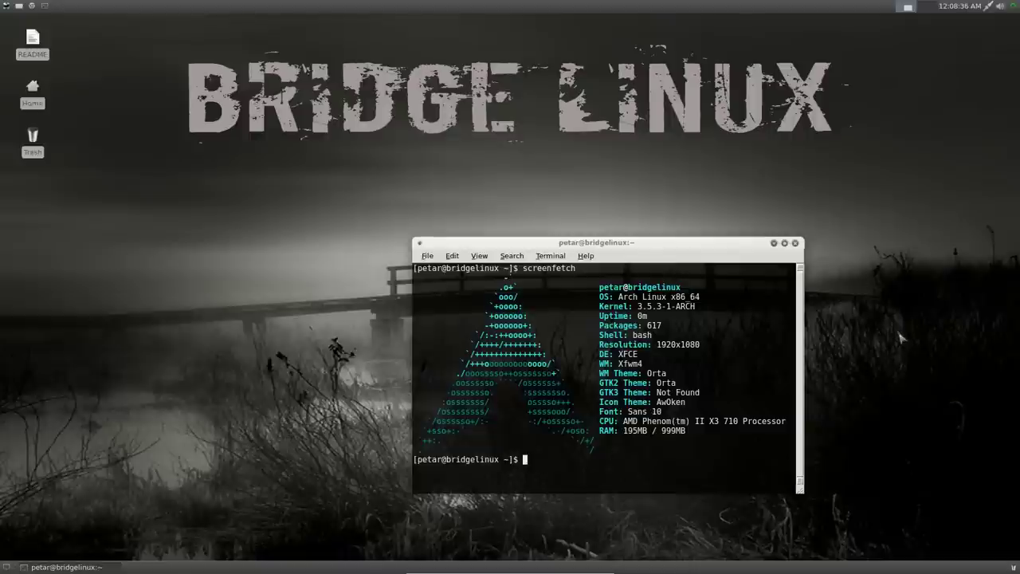
pyautogui.write('sudo shutdown ')
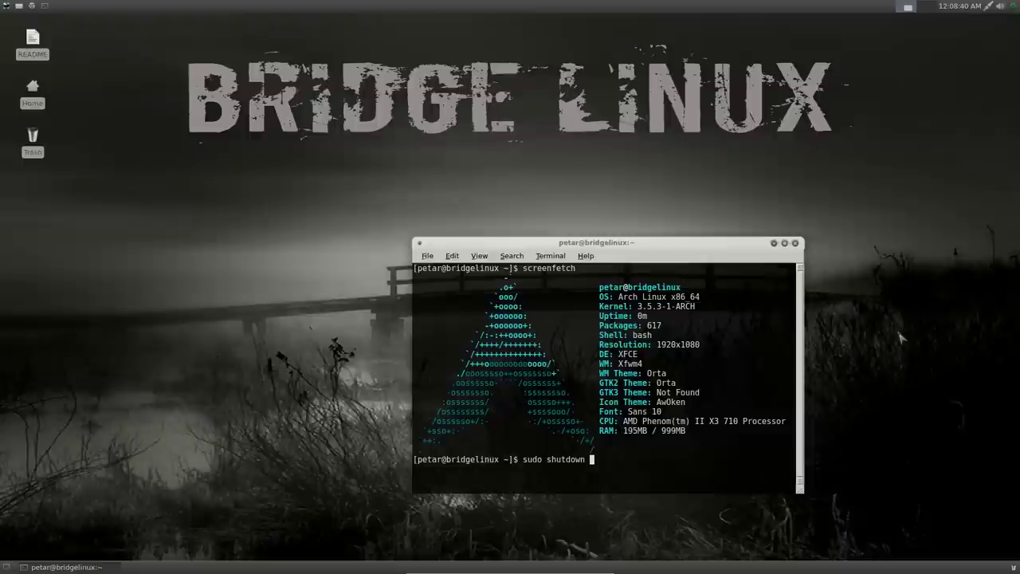
pyautogui.write('-h now')
pyautogui.press('Return')
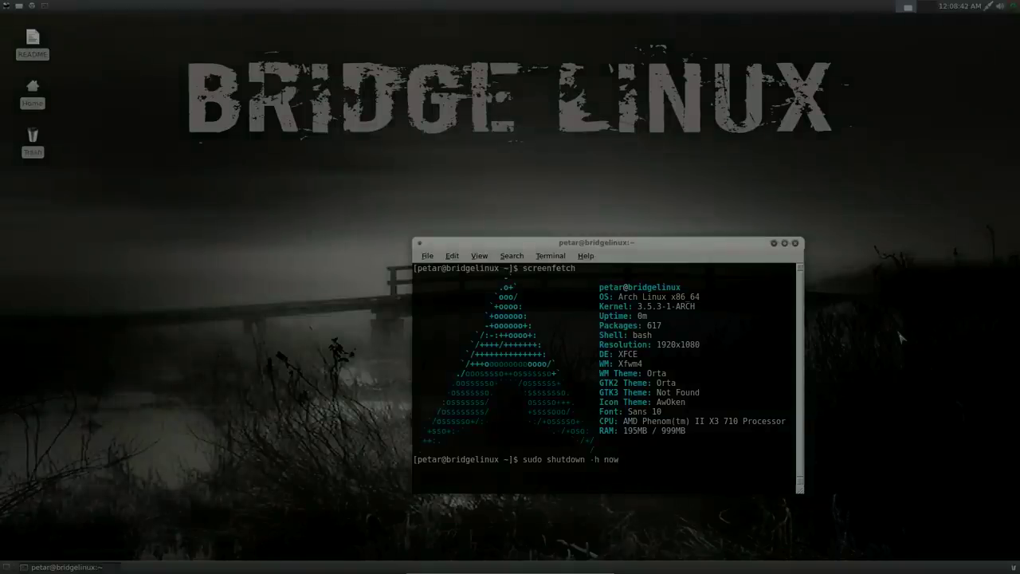